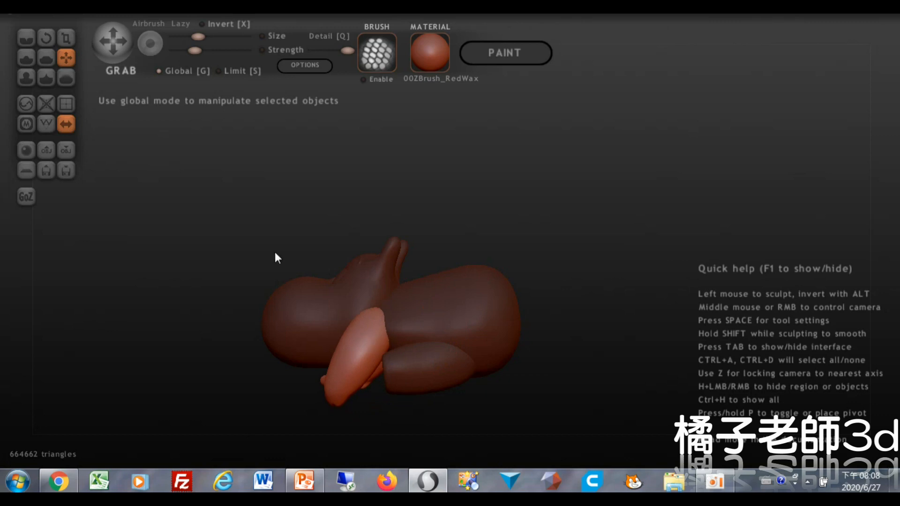
Rotate the arms to point back alongside the head and move them down against its sides.
left_click_drag(384, 353, 302, 376)
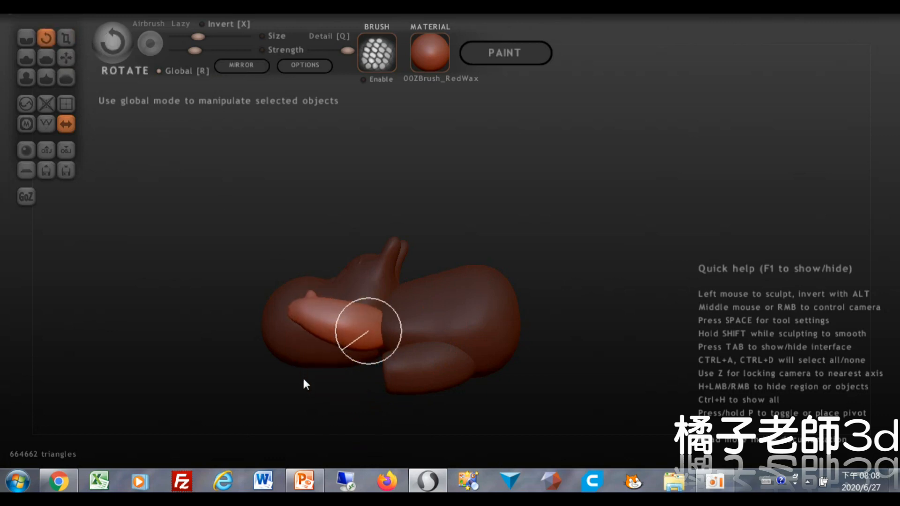
key("g")
mouse_move(340, 348)
left_mouse_down()
mouse_move(356, 339)
mouse_move(352, 347)
left_mouse_up()
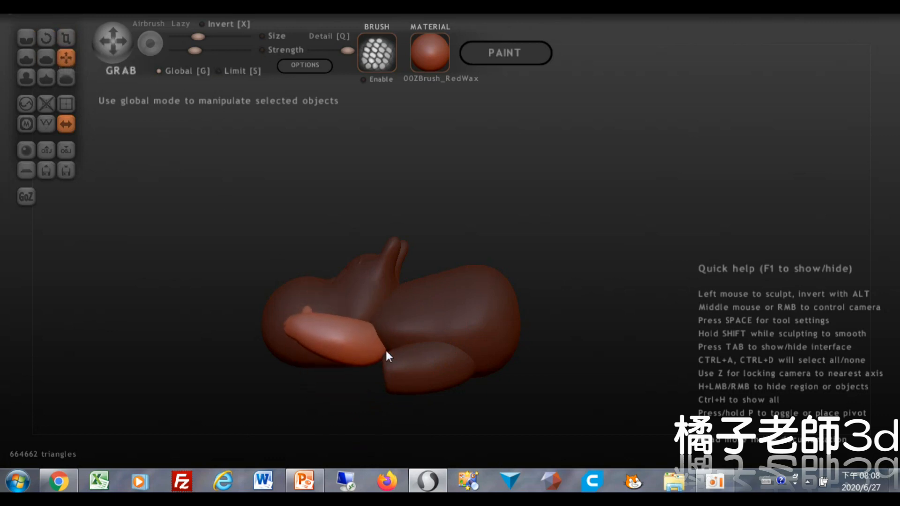
Rotate the legs to lie flat and move them so they extend straight out behind the torso.
left_click(437, 373)
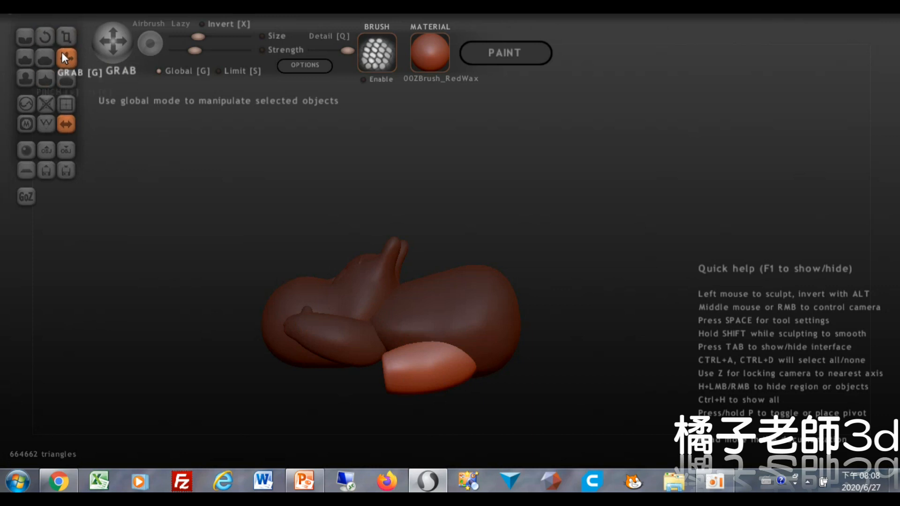
left_click(46, 37)
left_click_drag(450, 361, 446, 277)
right_click_drag(446, 277, 534, 339)
key("g")
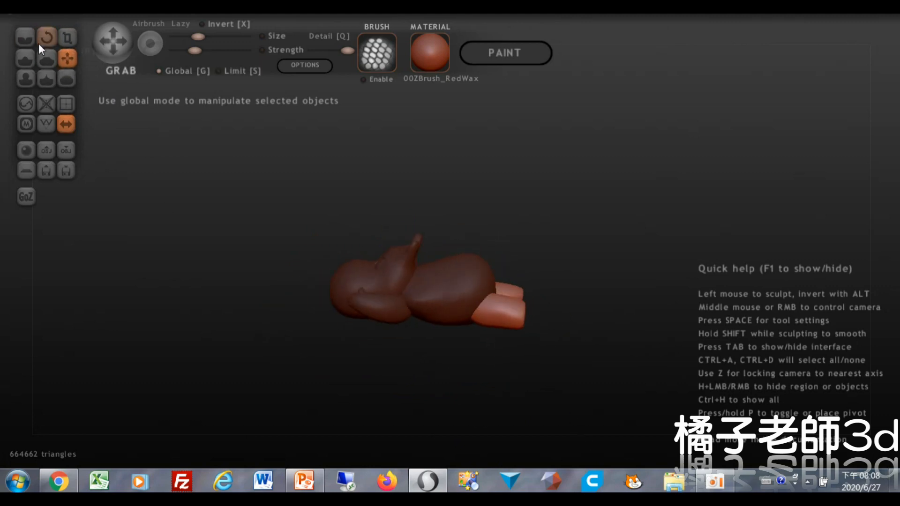
Add a plane to the scene and move it in global mode to sit beneath the lying figure.
left_click(26, 171)
left_click(454, 268)
right_click_drag(455, 268, 513, 270)
left_click(26, 171)
left_click(454, 268)
right_click_drag(454, 277, 425, 287)
left_click(68, 57)
right_click_drag(511, 292, 469, 293)
left_click(190, 75)
left_click(190, 75)
left_click_drag(368, 276, 458, 369)
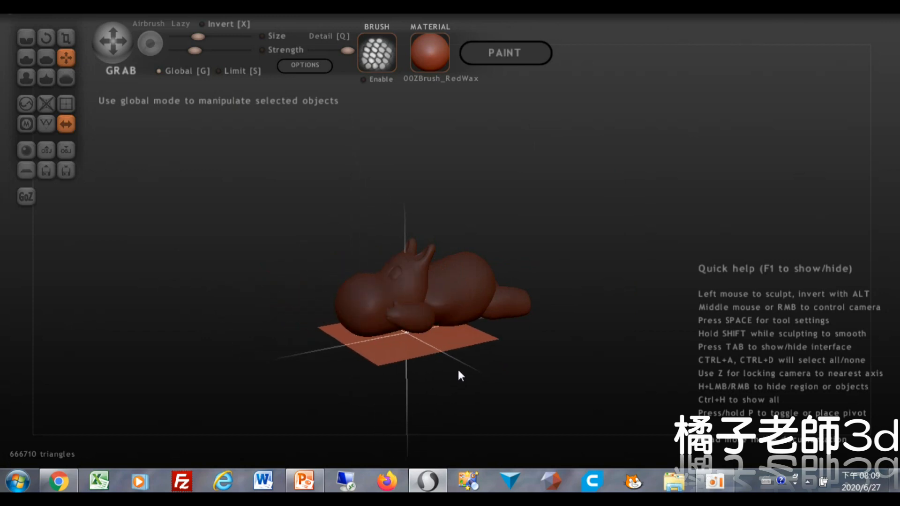
Scale the plane up globally until it forms a wide ground surface extending beyond the whole figure.
left_click(66, 42)
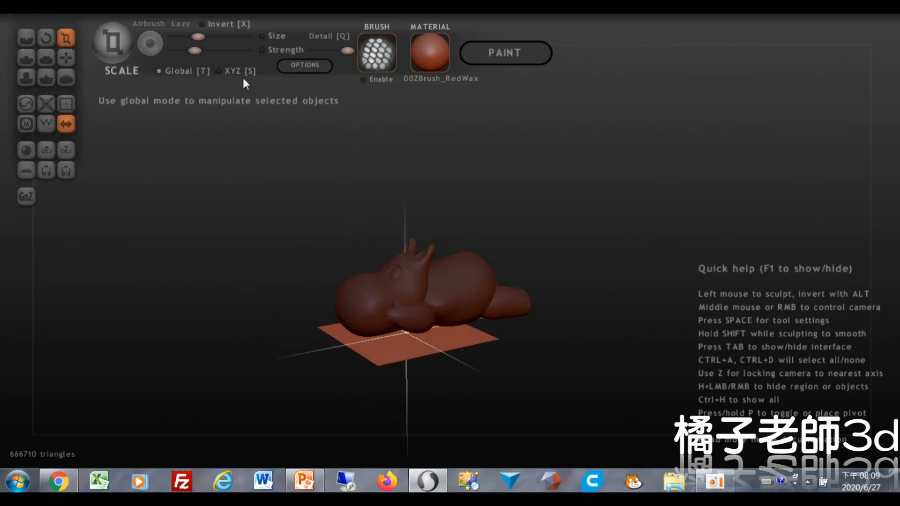
left_click_drag(473, 336, 672, 201)
left_click(67, 61)
right_click_drag(307, 211, 481, 325)
scroll(435, 313, "up", 5)
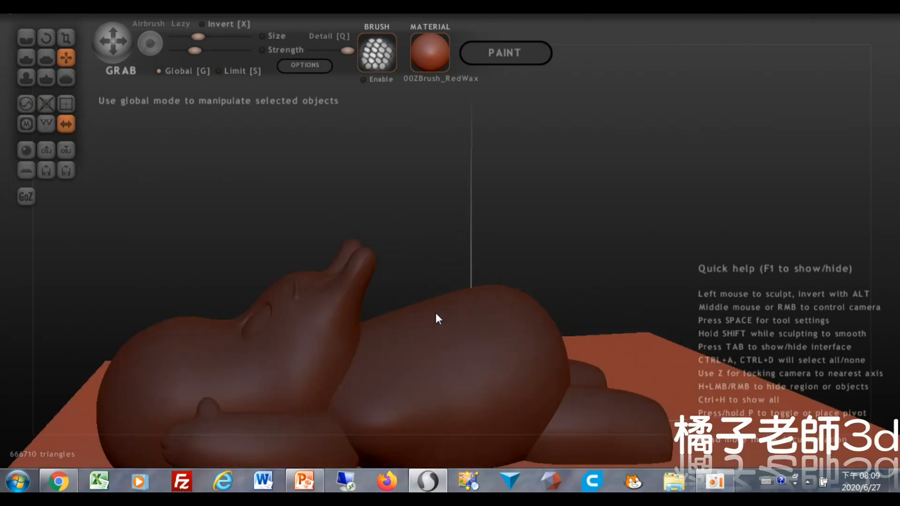
right_click_drag(406, 307, 525, 320)
scroll(458, 317, "down", 4)
Reshape the torso with a large, strong Grab brush, turning off global mode and adjusting the brush size.
left_click(524, 312)
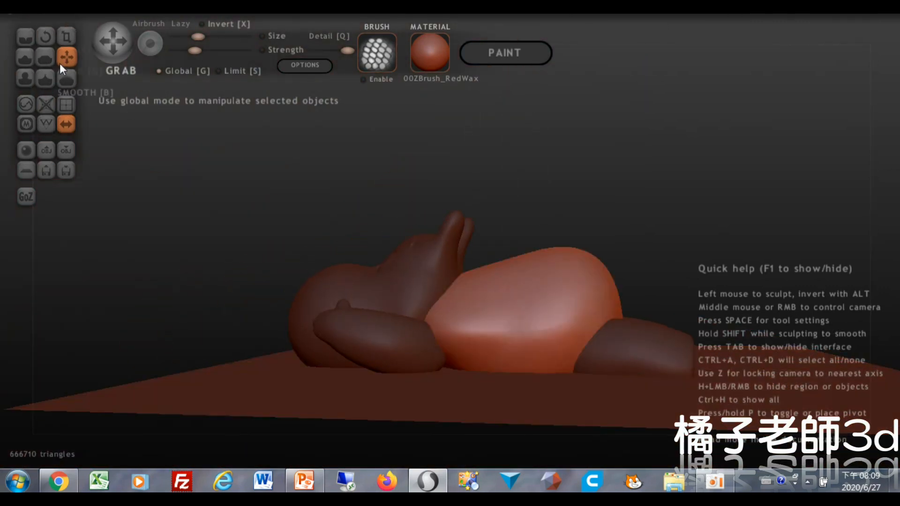
left_click(182, 70)
right_click_drag(661, 248, 512, 352)
scroll(251, 154, "up", 3)
scroll(252, 154, "down", 1)
left_click_drag(198, 37, 248, 50)
mouse_move(490, 279)
right_mouse_down()
mouse_move(720, 218)
mouse_move(697, 156)
mouse_move(550, 271)
mouse_move(647, 210)
mouse_move(688, 206)
mouse_move(698, 192)
mouse_move(565, 203)
right_mouse_up()
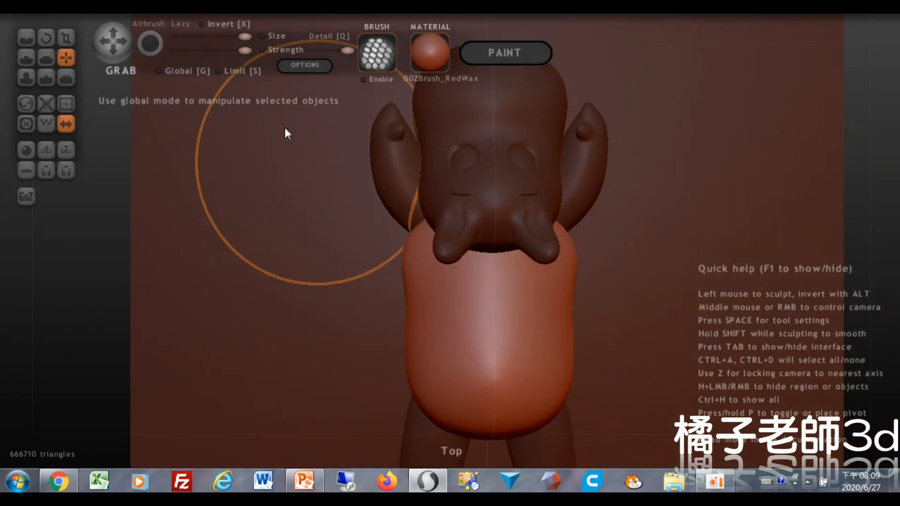
left_click_drag(243, 38, 234, 37)
scroll(397, 248, "up", 3)
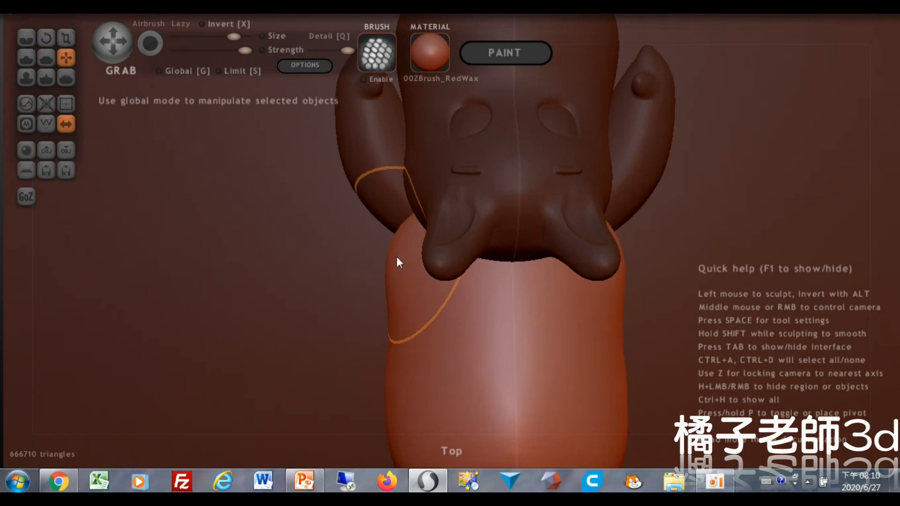
scroll(397, 254, "down", 3)
mouse_move(440, 243)
right_mouse_down()
mouse_move(533, 182)
mouse_move(445, 111)
mouse_move(446, 255)
mouse_move(401, 358)
mouse_move(502, 266)
mouse_move(574, 258)
mouse_move(411, 324)
mouse_move(531, 307)
mouse_move(622, 309)
right_mouse_up()
mouse_move(492, 336)
right_mouse_down()
mouse_move(457, 261)
mouse_move(390, 302)
mouse_move(457, 291)
right_mouse_up()
Move both arms outward in global mode so they stand clear of the head and torso.
left_click(405, 330)
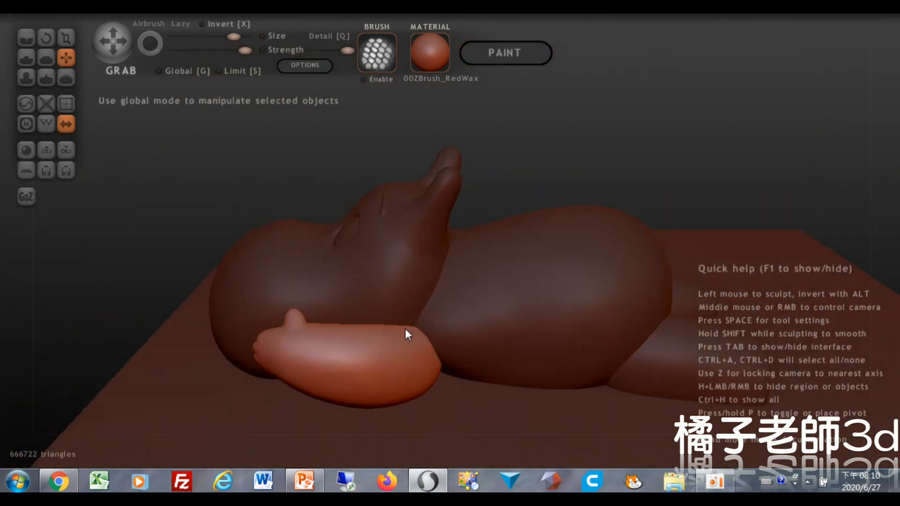
right_click_drag(405, 329, 484, 254, "alt")
left_click(160, 71)
scroll(427, 258, "down", 3)
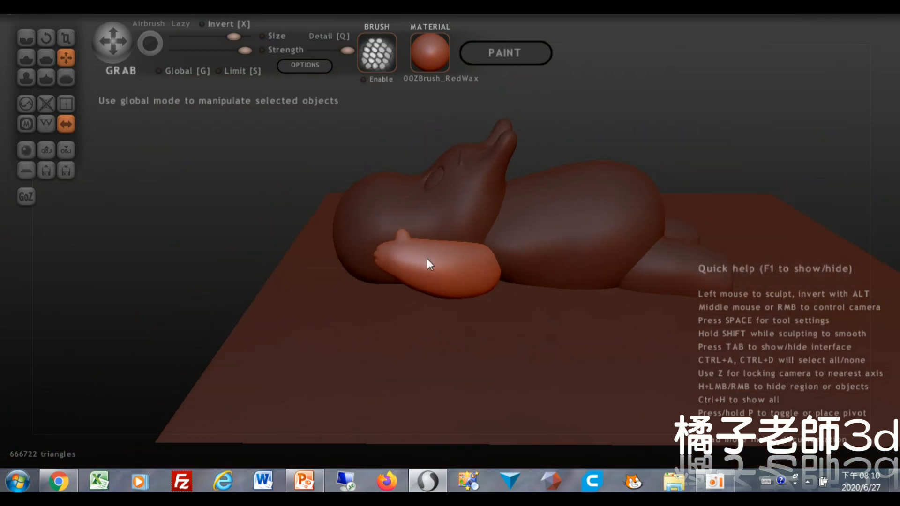
right_click_drag(425, 287, 470, 364)
left_click_drag(460, 256, 471, 295)
right_click_drag(471, 294, 544, 310)
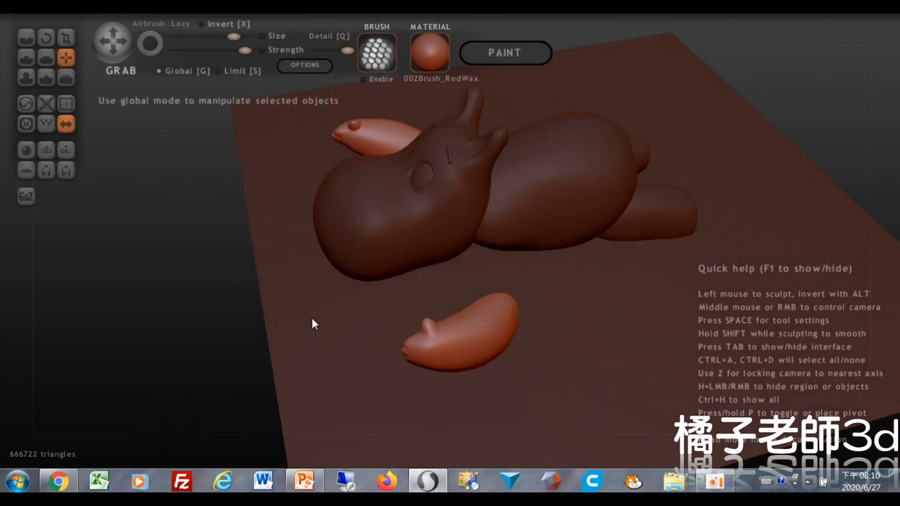
key("ctrl+a")
scroll(418, 342, "up", 3)
key("ctrl+d")
key("ctrl+a")
right_click_drag(231, 356, 398, 328)
scroll(455, 116, "down", 5)
key("ctrl+d")
right_click_drag(239, 308, 281, 258)
Lower the ground plane in global mode so it sits well below the figure.
left_click(337, 251)
right_click_drag(337, 250, 421, 193)
left_click(68, 37)
left_click(66, 58)
left_click_drag(509, 239, 500, 459)
right_click_drag(360, 246, 383, 246)
Mask the shoulder half of the arm, leaving the forearm and hand unmasked.
key("ctrl+a")
scroll(422, 276, "up", 5)
right_click_drag(445, 301, 371, 196)
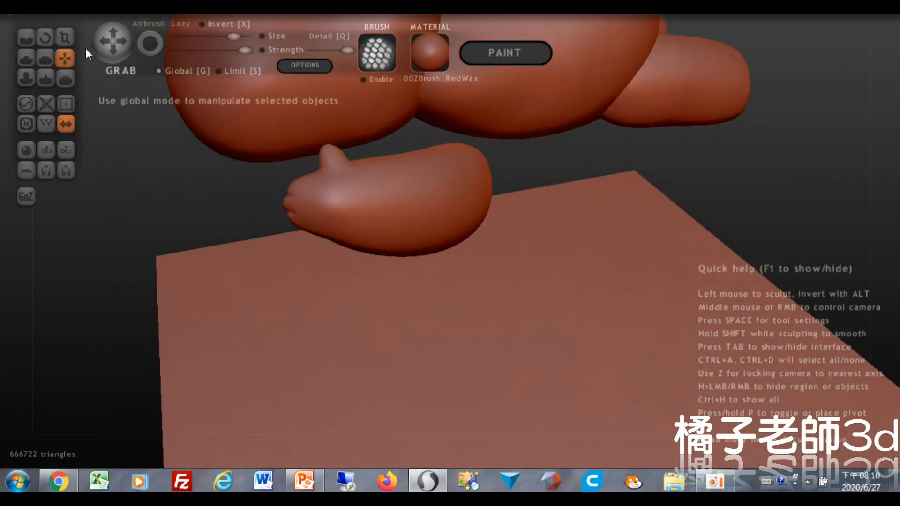
key("m")
mouse_move(327, 202)
left_mouse_down()
mouse_move(311, 201)
mouse_move(357, 190)
mouse_move(349, 160)
mouse_move(362, 237)
left_mouse_up()
right_click_drag(363, 193, 499, 178)
mouse_move(499, 178)
left_mouse_down("ctrl")
mouse_move(488, 141)
mouse_move(522, 188)
mouse_move(468, 146)
mouse_move(477, 247)
left_mouse_up("ctrl")
right_click_drag(477, 252, 274, 166)
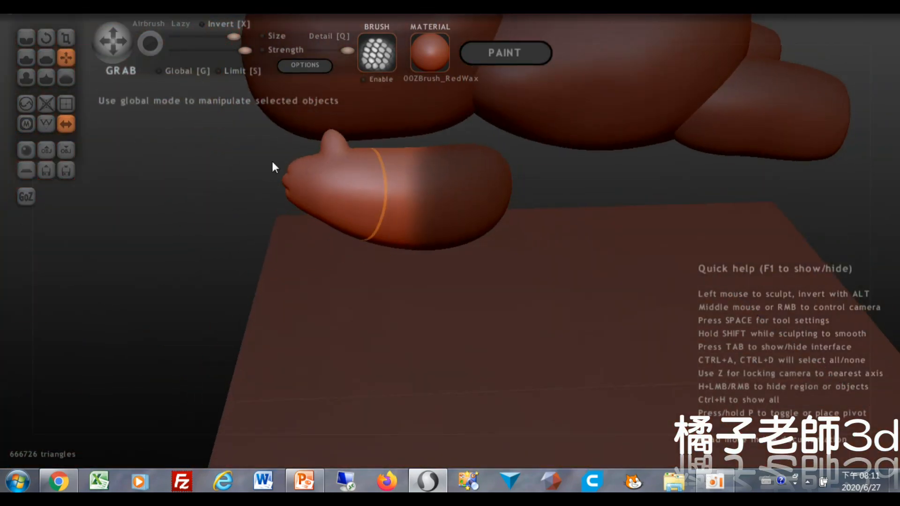
Rotate the unmasked forearm upward to bend the elbow and shift it back in line with the upper arm.
left_click(46, 39)
right_click_drag(325, 206, 360, 189)
left_click_drag(355, 196, 322, 237)
left_click_drag(386, 184, 382, 273)
left_click_drag(333, 209, 332, 253)
left_click(66, 57)
left_click_drag(361, 201, 355, 193)
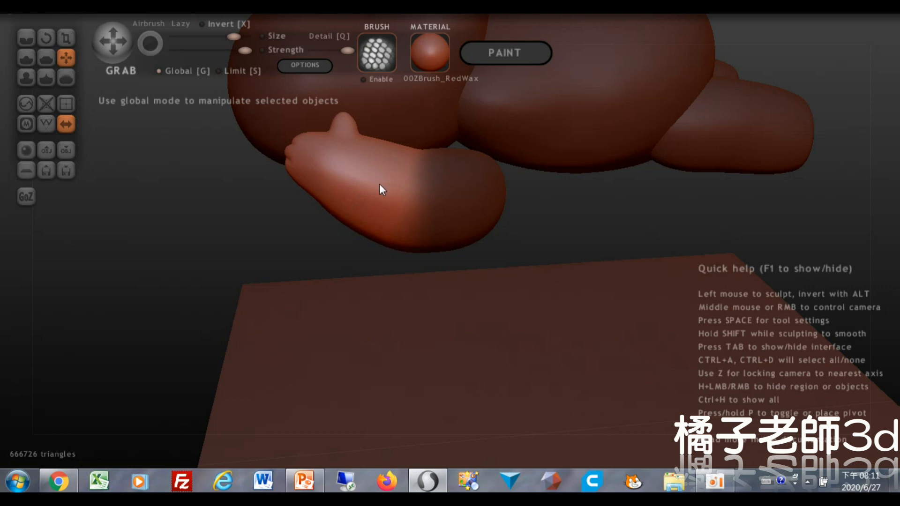
Bend the forearm further upward and move it slightly up to keep the elbow joined.
left_click(46, 38)
left_click_drag(327, 184, 307, 214)
left_click(65, 57)
left_click_drag(366, 203, 365, 185)
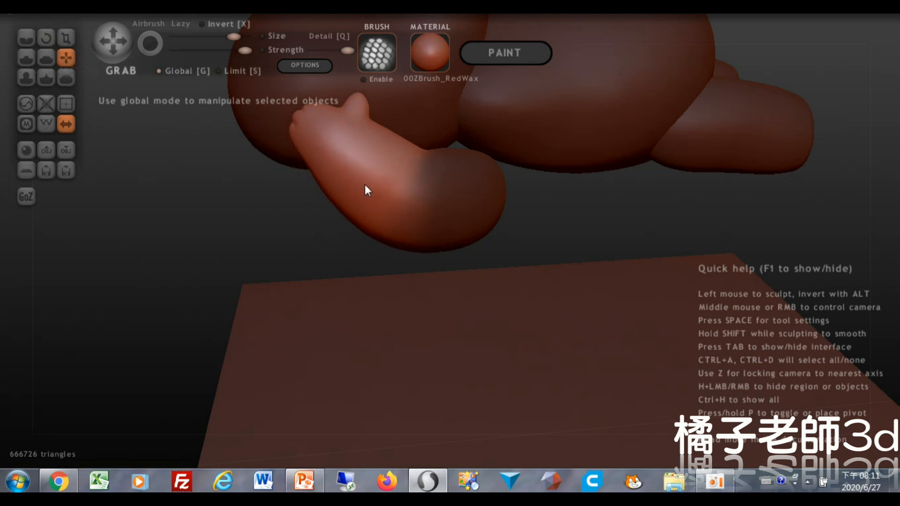
Clear the mask from the arm.
left_click_drag(262, 181, 225, 178, "ctrl")
middle_click_drag(225, 178, 207, 209)
key("ctrl+d")
left_click(423, 221, "ctrl")
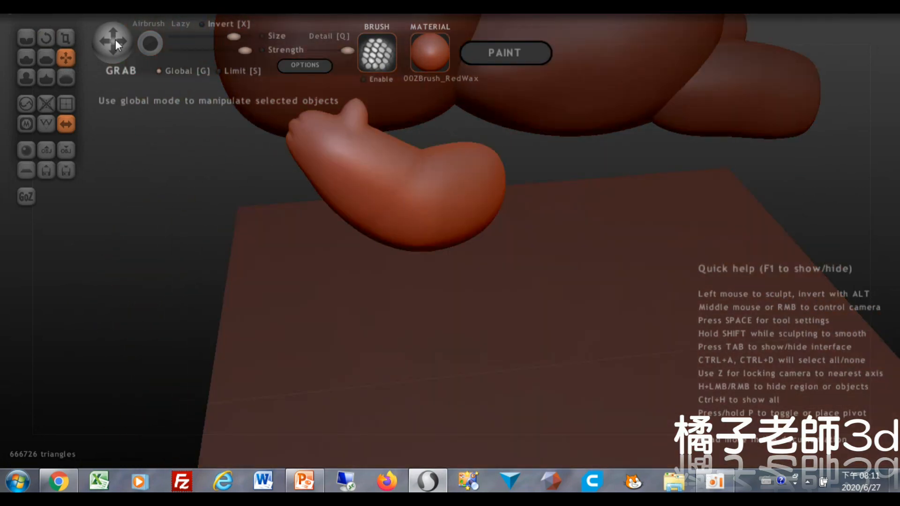
Reduce the Grab brush size and strength, turn off global mode and touch up the arm around the elbow.
left_click(210, 36)
left_click(212, 50)
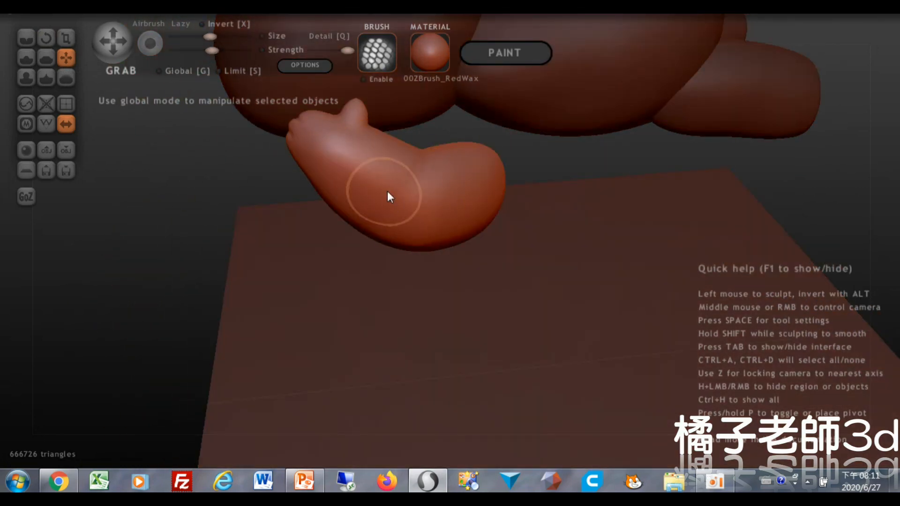
mouse_move(433, 185)
middle_mouse_down()
mouse_move(586, 112)
mouse_move(460, 183)
middle_mouse_up()
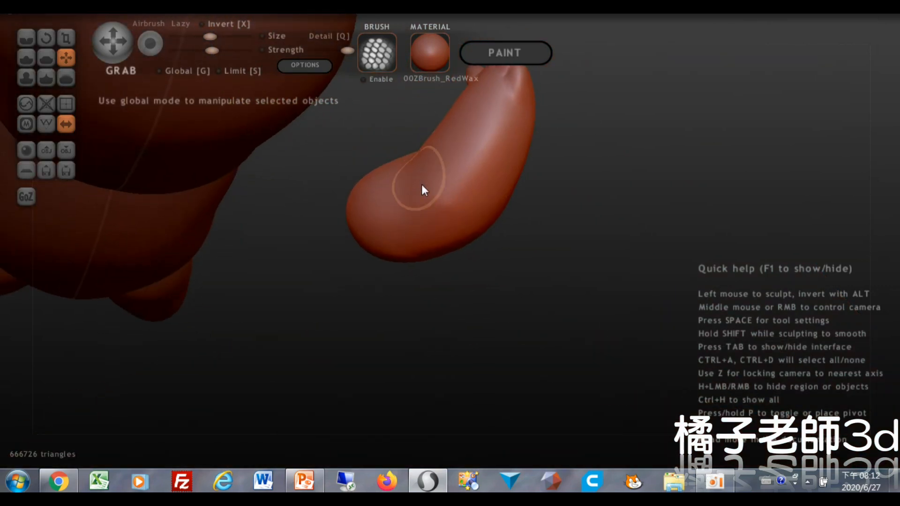
mouse_move(397, 153)
middle_mouse_down()
mouse_move(349, 173)
mouse_move(311, 218)
mouse_move(344, 187)
mouse_move(420, 186)
middle_mouse_up()
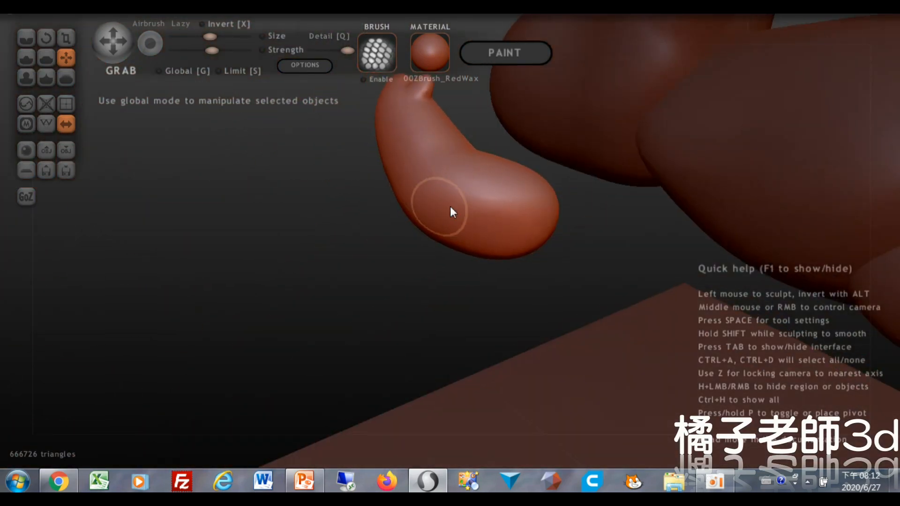
Move and rotate the bent arms globally to attach them to the shoulders on both sides of the head.
scroll(519, 231, "down", 5)
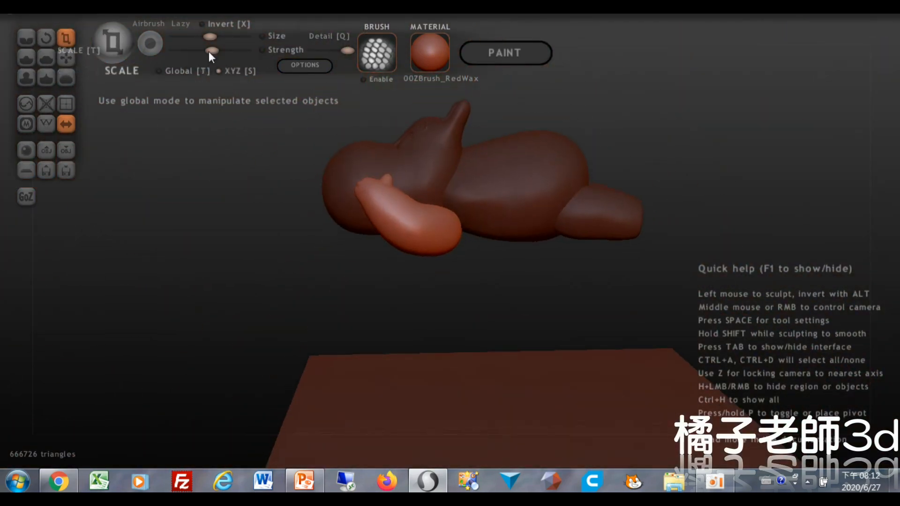
key("g")
middle_click_drag(434, 227, 227, 105)
key("r")
left_click_drag(442, 191, 529, 192)
middle_click_drag(529, 193, 360, 154)
key("g")
middle_click_drag(372, 187, 352, 271)
Refine the arms' rotation and position so the hands rest higher against the sides of the head.
left_click(45, 38)
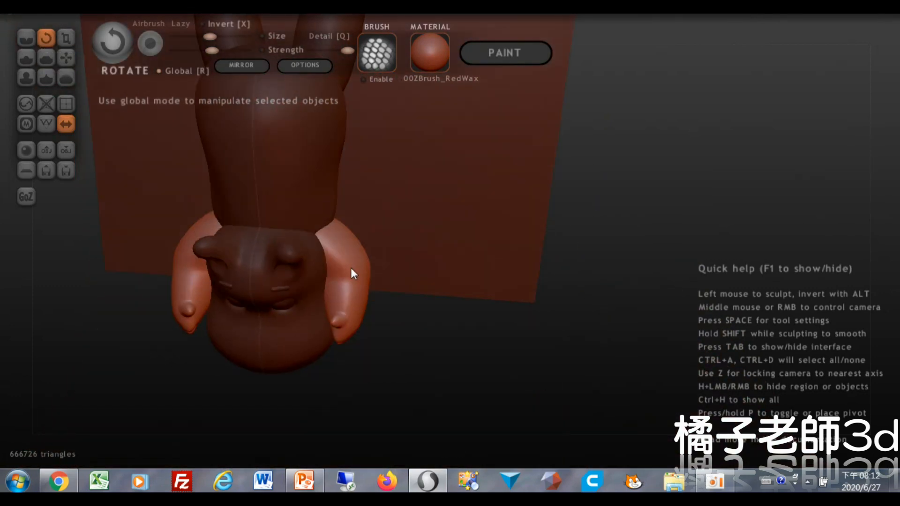
middle_click_drag(328, 320, 235, 195)
left_click(65, 57)
middle_click_drag(321, 202, 328, 154)
left_click(45, 38)
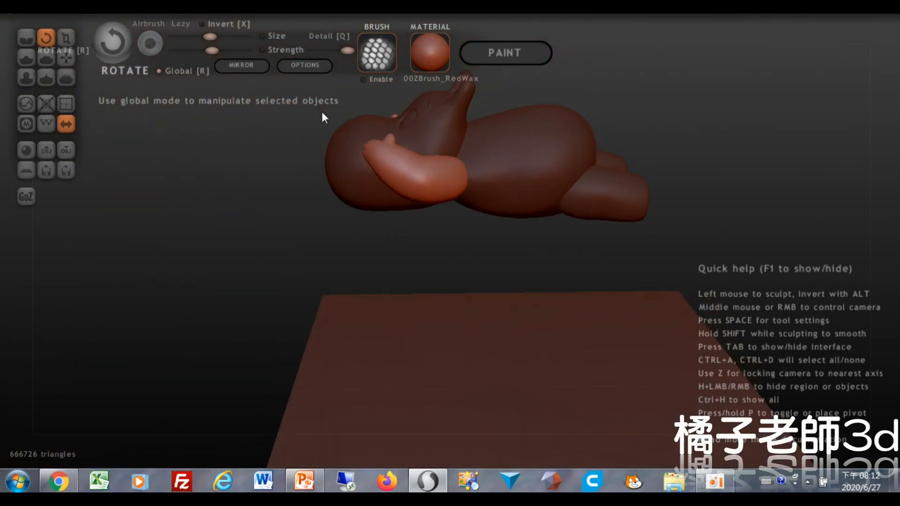
left_click(65, 58)
left_click_drag(438, 181, 432, 193)
middle_click_drag(432, 194, 290, 99)
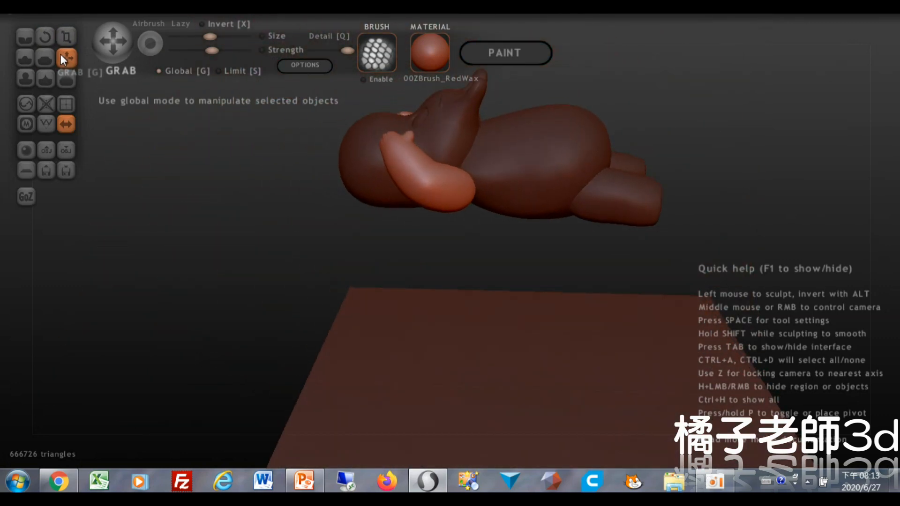
Raise the ground plane to the underside of the figure and readjust the bent arms on the shoulders.
middle_click_drag(417, 340, 513, 359)
left_click(46, 38)
left_click(468, 305)
left_click_drag(468, 364, 459, 394)
left_click_drag(471, 301, 467, 339)
middle_click_drag(469, 301, 473, 252)
left_click(66, 57)
middle_click_drag(359, 192, 412, 263)
scroll(467, 275, "up", 5)
left_click_drag(494, 422, 501, 437)
middle_click_drag(476, 378, 482, 255)
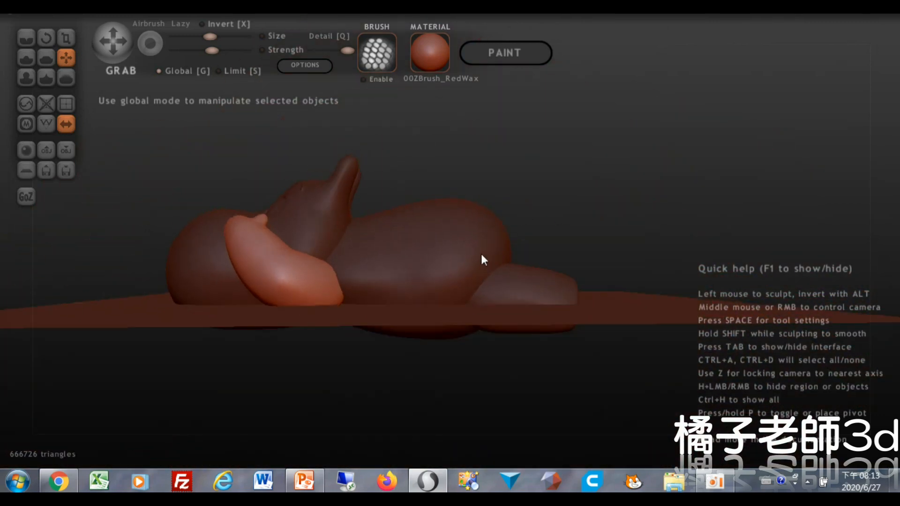
Select the legs and rotate them globally so the feet tilt upward.
left_click(46, 38)
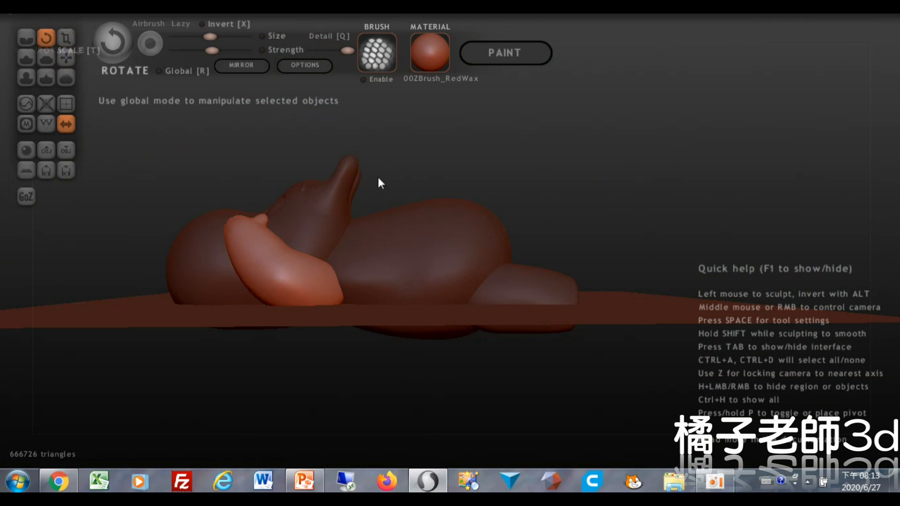
left_click(527, 289)
left_click_drag(527, 291, 599, 401)
key("r")
left_click_drag(535, 300, 562, 342)
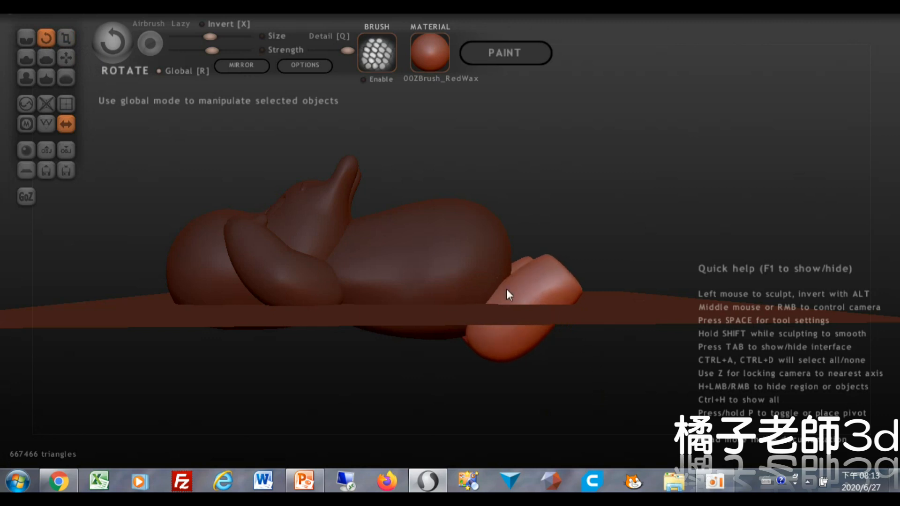
Move the raised legs against the rear of the torso and rotate them further to angle the feet.
key("g")
middle_click_drag(536, 266, 516, 311)
key("r")
left_click_drag(534, 276, 572, 390)
left_click(65, 58)
mouse_move(529, 289)
left_mouse_down()
mouse_move(544, 246)
mouse_move(533, 275)
left_mouse_up()
middle_click_drag(533, 275, 405, 278)
middle_click_drag(462, 252, 392, 277)
Reshape the legs around the feet with the Grab brush in local mode.
left_click(67, 62)
scroll(451, 327, "up", 5)
middle_click_drag(451, 327, 536, 242)
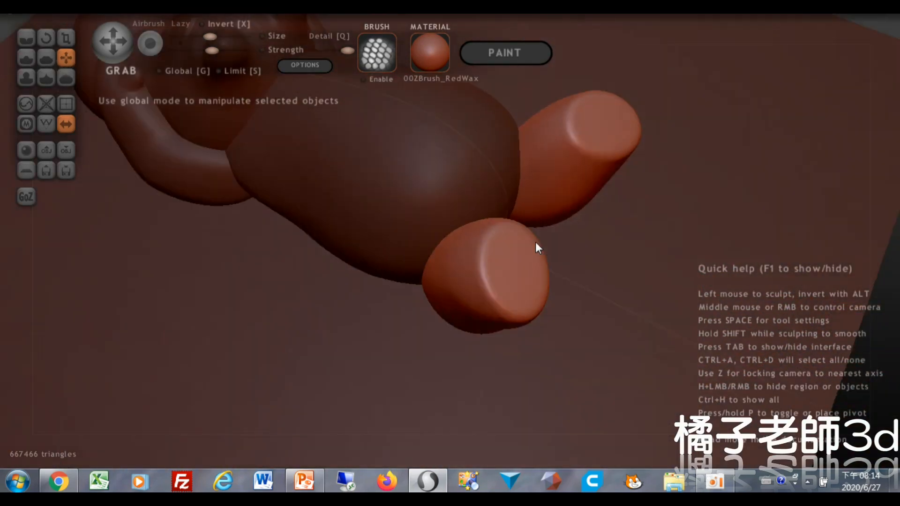
mouse_move(427, 288)
middle_mouse_down()
mouse_move(449, 339)
mouse_move(457, 304)
middle_mouse_up()
left_click_drag(456, 304, 435, 297)
mouse_move(435, 297)
middle_mouse_down()
mouse_move(445, 249)
mouse_move(486, 249)
middle_mouse_up()
mouse_move(518, 216)
middle_mouse_down()
mouse_move(420, 285)
mouse_move(429, 244)
middle_mouse_up()
scroll(419, 283, "up", 4)
middle_click_drag(442, 286, 463, 271)
mouse_move(378, 181)
middle_mouse_down()
mouse_move(483, 307)
mouse_move(436, 209)
mouse_move(441, 300)
mouse_move(359, 245)
middle_mouse_up()
Pull the outer side of the leg downward with a large Grab brush, and reduce the brush size and strength.
scroll(360, 245, "down", 3)
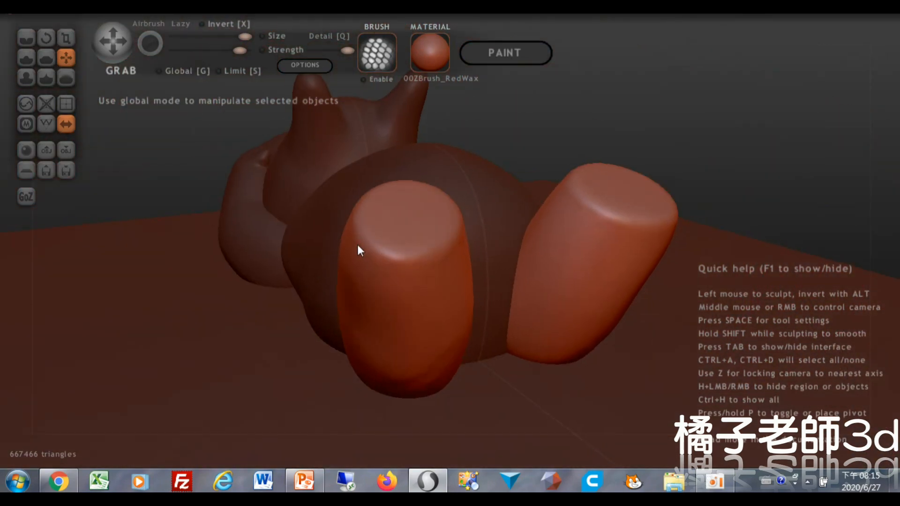
left_click_drag(360, 245, 358, 346)
scroll(392, 395, "up", 3)
middle_click_drag(392, 395, 370, 328)
left_click(225, 50)
left_click(226, 36)
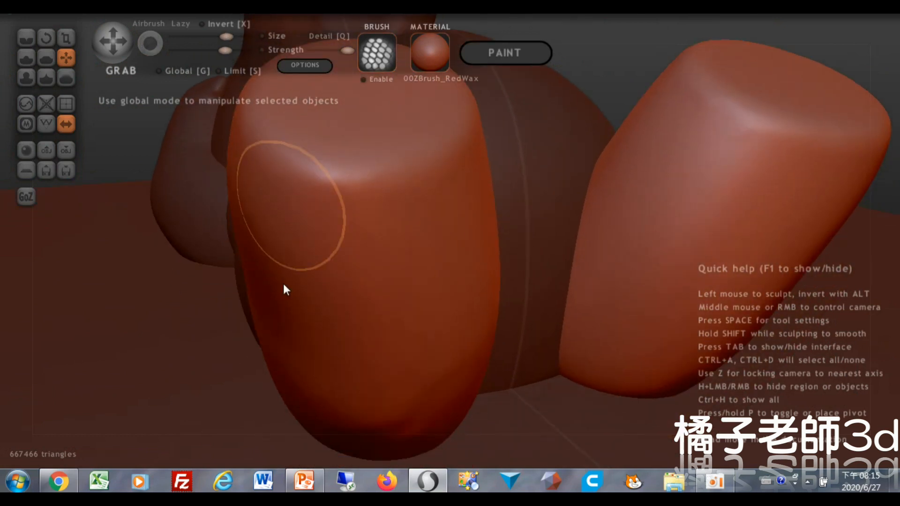
Reshape the lower end of the legs into a rounder, tapered form with the Grab brush.
scroll(303, 218, "down", 3)
middle_click_drag(304, 221, 284, 357)
left_click_drag(385, 298, 382, 301)
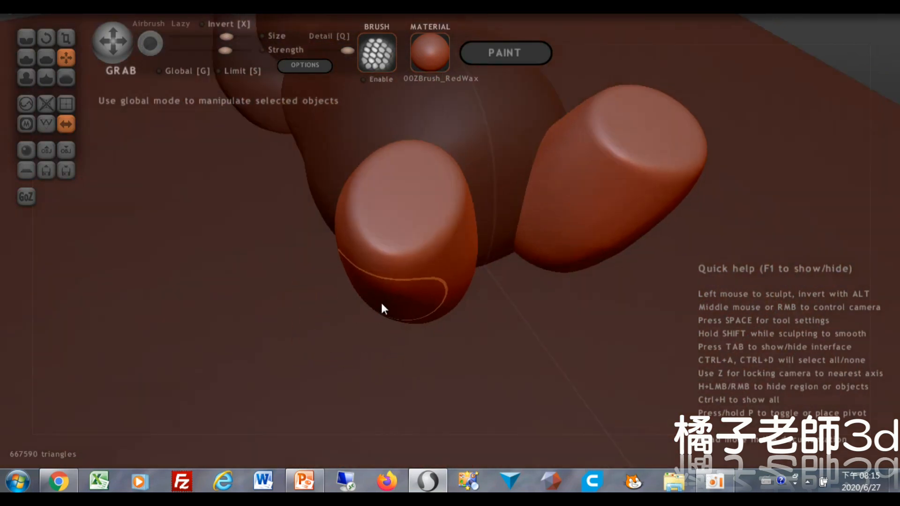
middle_click_drag(388, 301, 397, 262)
middle_click_drag(426, 339, 378, 296)
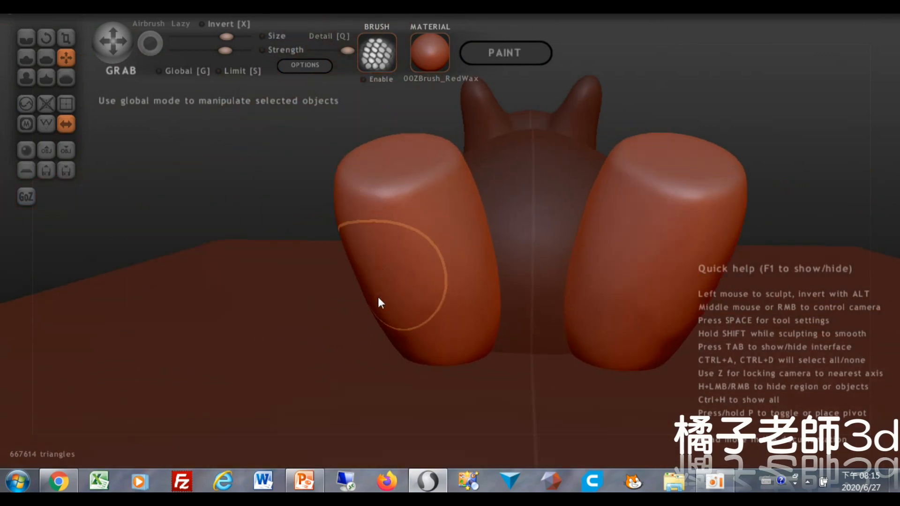
Show the wireframe and smooth the lower legs and the arm end of the torso with a smaller, weaker brush.
left_click(46, 123)
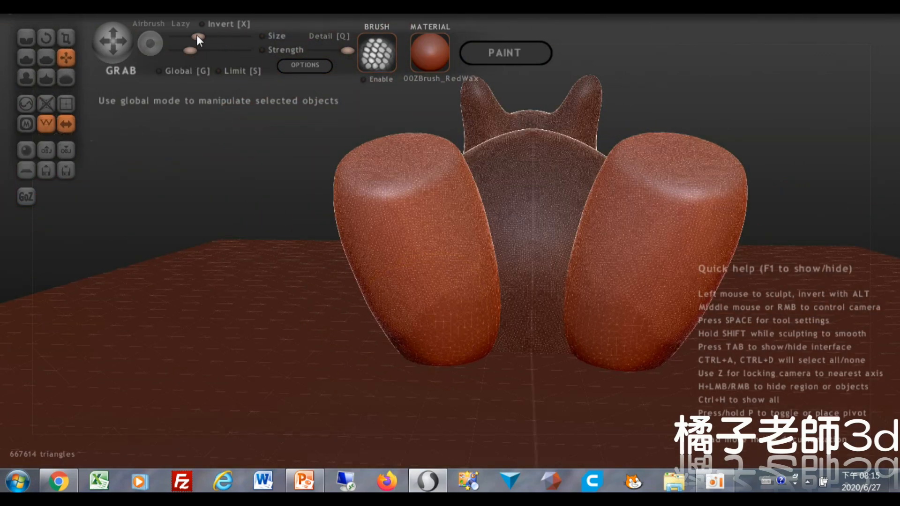
scroll(436, 327, "down", 3)
mouse_move(454, 280)
left_mouse_down("shift")
mouse_move(471, 303)
mouse_move(477, 288)
mouse_move(434, 314)
mouse_move(473, 308)
mouse_move(471, 290)
left_mouse_up("shift")
middle_click_drag(471, 290, 448, 299)
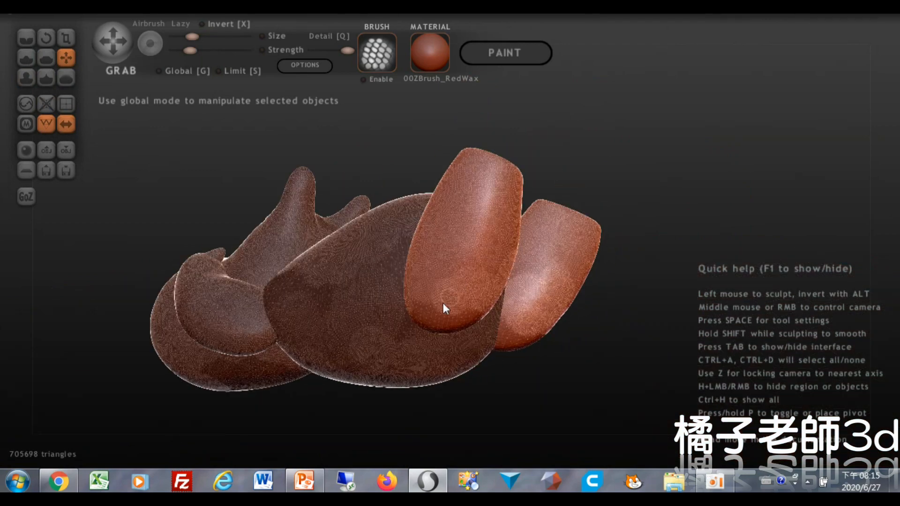
left_click_drag(448, 299, 446, 320, "shift")
left_click(292, 283)
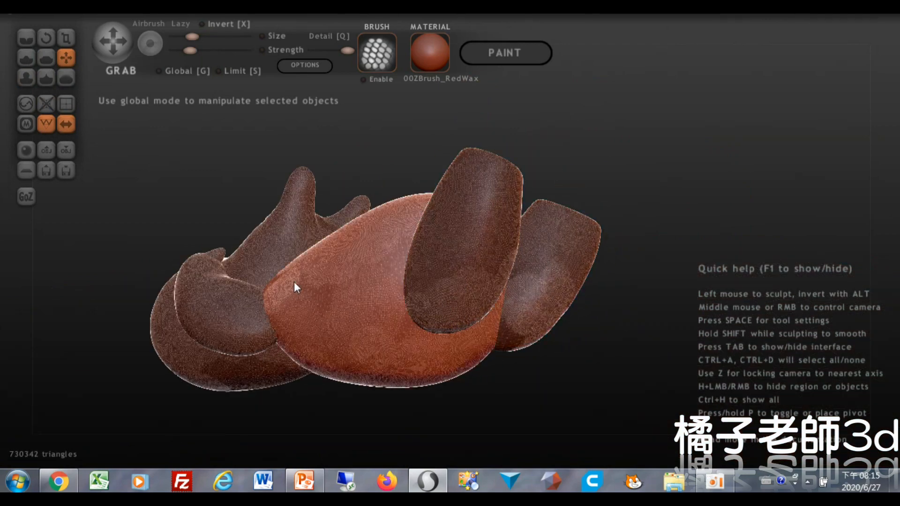
left_click(281, 275)
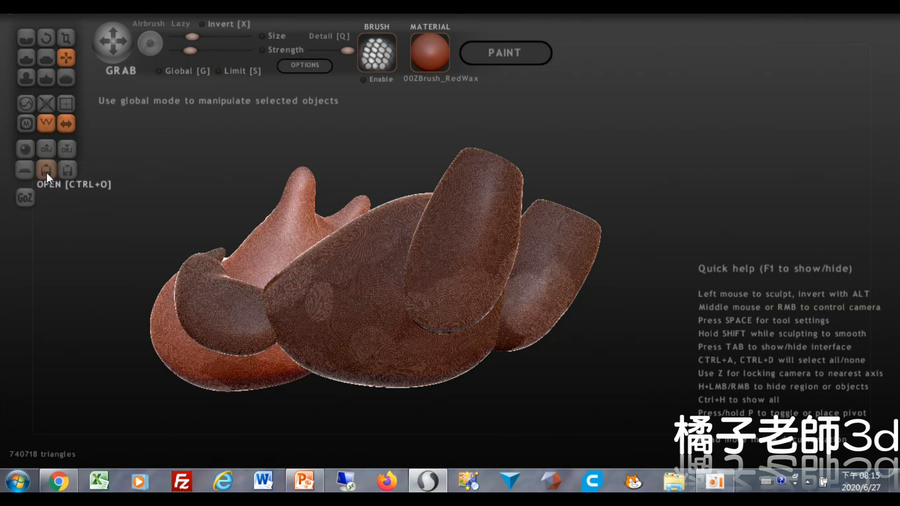
Save the sculpture as 嚕嚕米-2.
left_click(68, 171)
left_click_drag(194, 257, 199, 256)
type("2")
key("Return")
Smooth the torso's lower side between the arm and the leg.
middle_click_drag(532, 239, 404, 271)
left_click(408, 265)
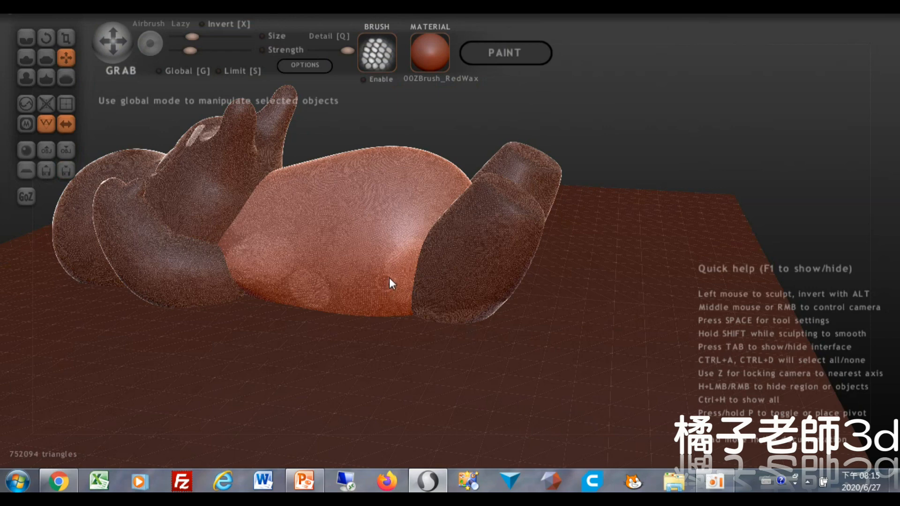
middle_click_drag(279, 293, 368, 283)
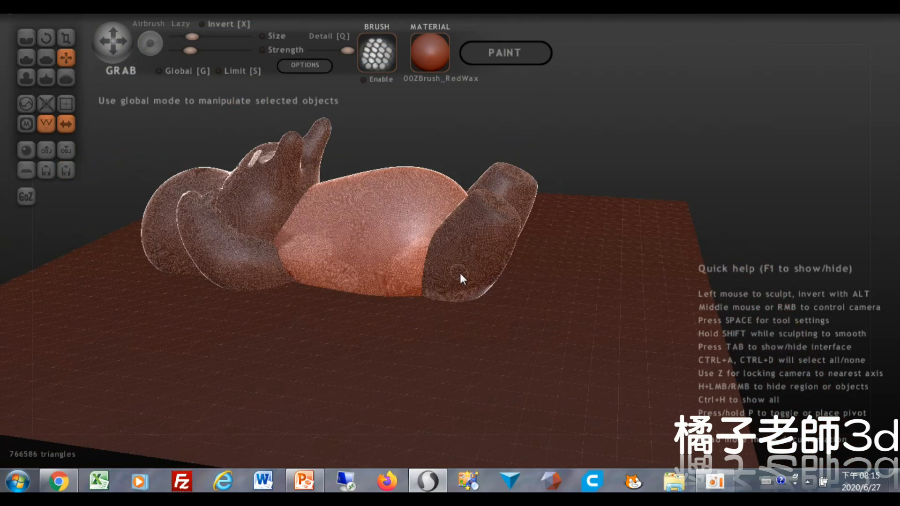
left_click(460, 272)
Select all parts, hide the wireframe, and increase the Grab brush's size and strength.
middle_click_drag(459, 273, 623, 221)
key("ctrl+a")
left_click(45, 125)
middle_click_drag(462, 277, 463, 226)
left_click_drag(219, 38, 228, 37)
left_click(222, 50)
scroll(341, 305, "up", 4)
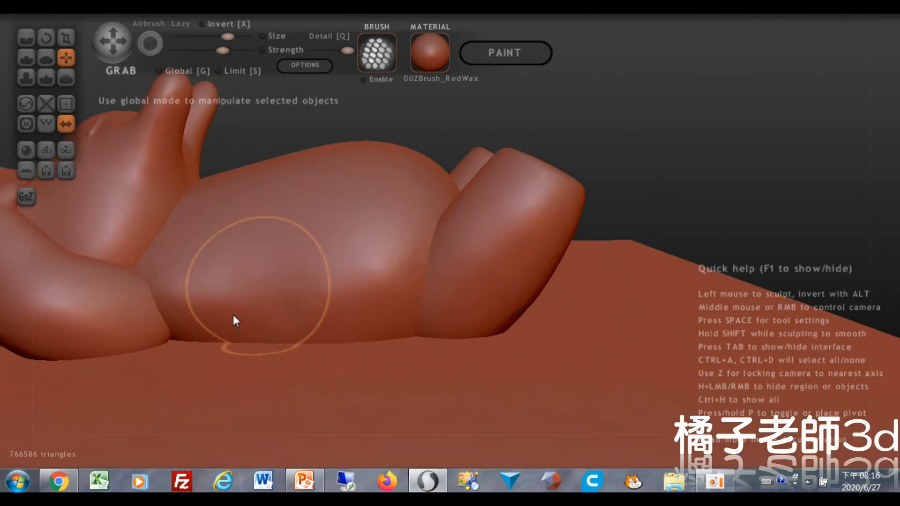
Reshape the lower inner ends of the legs near the ground plane with the Grab brush.
mouse_move(437, 251)
middle_mouse_down()
mouse_move(395, 268)
mouse_move(347, 237)
mouse_move(395, 243)
mouse_move(316, 246)
middle_mouse_up()
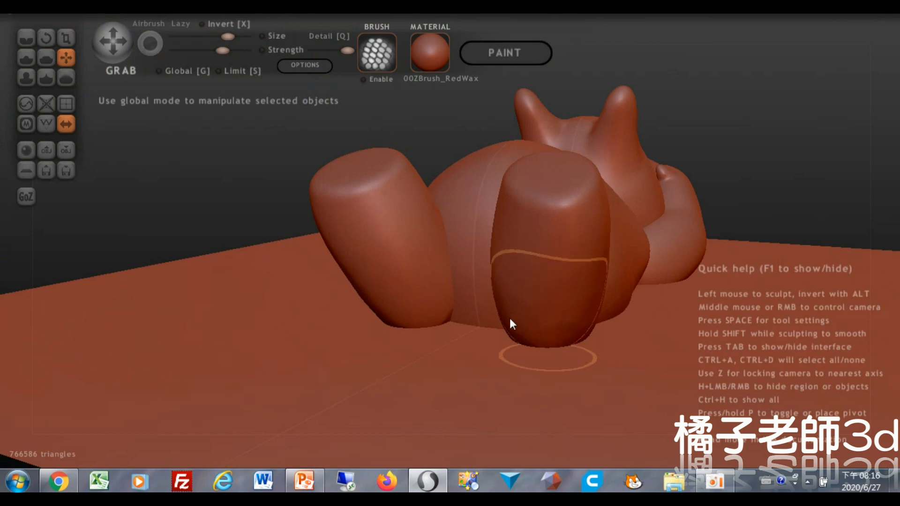
mouse_move(441, 242)
middle_mouse_down()
mouse_move(536, 241)
mouse_move(563, 185)
mouse_move(546, 299)
middle_mouse_up()
mouse_move(464, 311)
middle_mouse_down()
mouse_move(607, 351)
mouse_move(409, 290)
mouse_move(452, 342)
mouse_move(301, 261)
middle_mouse_up()
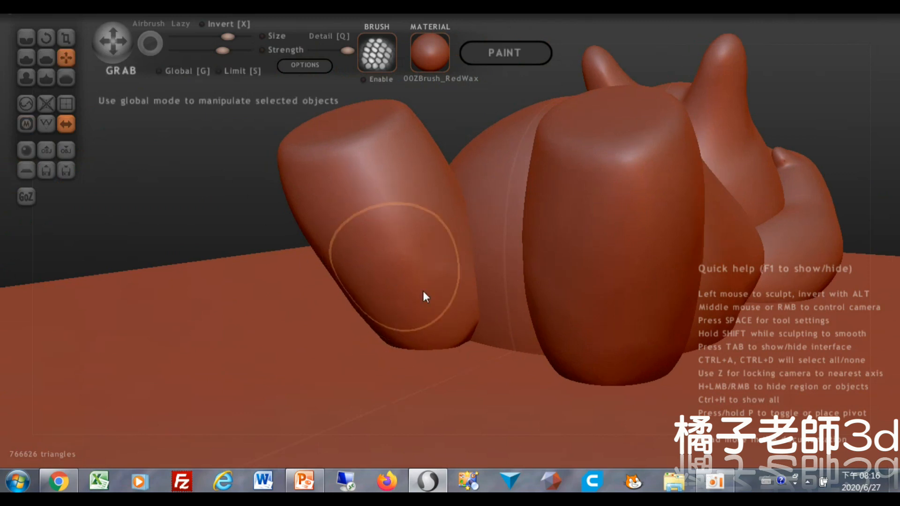
mouse_move(227, 187)
middle_mouse_down()
mouse_move(436, 300)
mouse_move(479, 350)
middle_mouse_up()
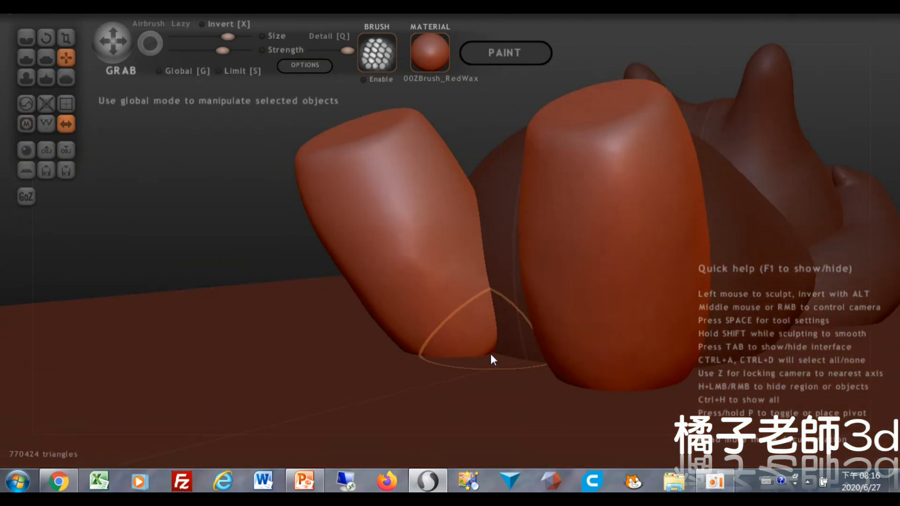
mouse_move(484, 301)
middle_mouse_down()
mouse_move(450, 248)
mouse_move(525, 254)
mouse_move(537, 300)
mouse_move(528, 222)
mouse_move(447, 223)
middle_mouse_up()
scroll(338, 227, "up", 4)
middle_click_drag(337, 226, 439, 288)
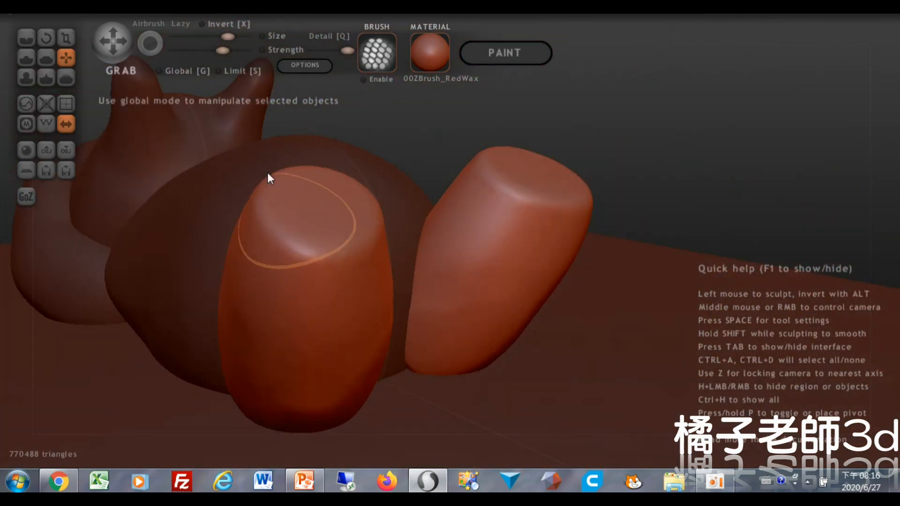
Raise toe bumps along the lower edge of the foot soles with a smaller, weaker Draw brush, and undo the last change.
left_click(24, 56)
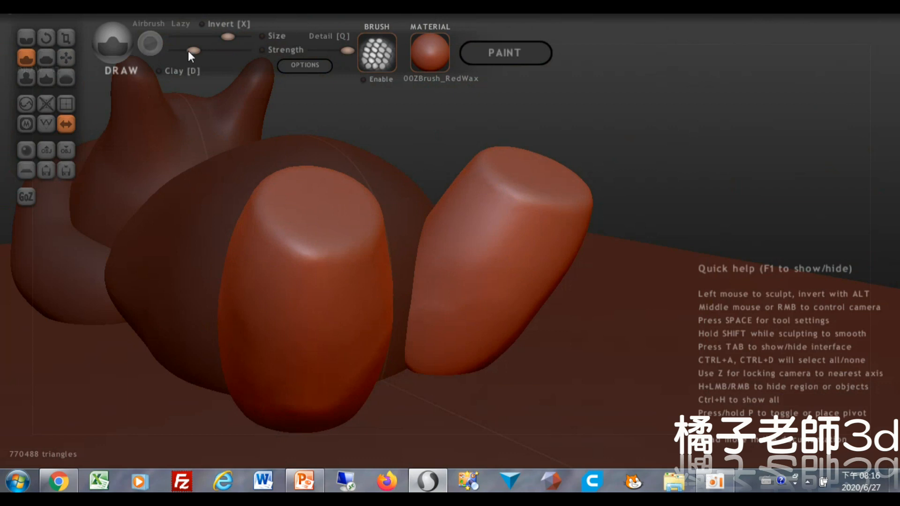
left_click(180, 46)
mouse_move(266, 231)
left_mouse_down()
mouse_move(257, 237)
mouse_move(297, 255)
mouse_move(296, 282)
left_mouse_up()
middle_click_drag(295, 283, 282, 282)
left_click_drag(323, 291, 328, 305)
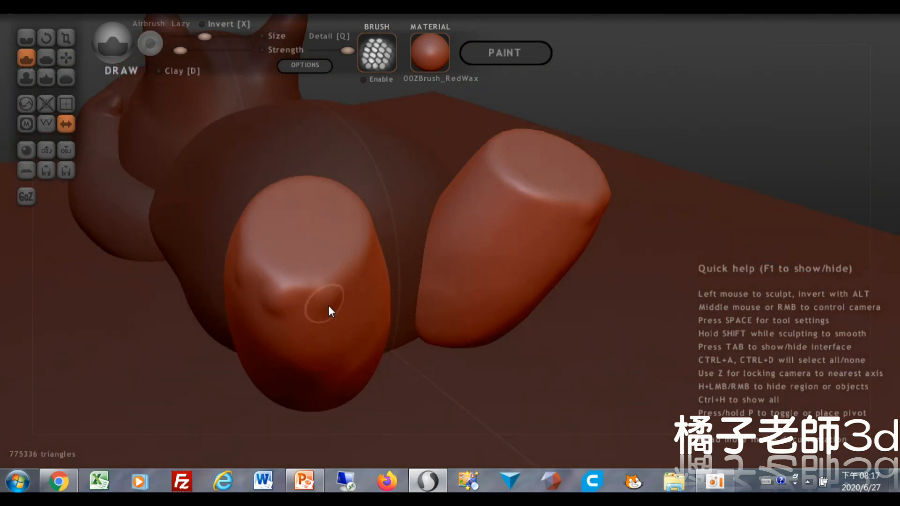
middle_click_drag(331, 316, 382, 255)
mouse_move(382, 255)
left_mouse_down()
mouse_move(376, 283)
mouse_move(355, 243)
mouse_move(352, 257)
left_mouse_up()
mouse_move(352, 257)
middle_mouse_down()
mouse_move(266, 251)
mouse_move(316, 206)
mouse_move(397, 244)
mouse_move(404, 212)
mouse_move(424, 243)
mouse_move(296, 295)
mouse_move(315, 224)
middle_mouse_up()
key("ctrl+z")
Pull the toe bumps outward into distinct toes with a small, stronger Grab brush.
left_click(66, 58)
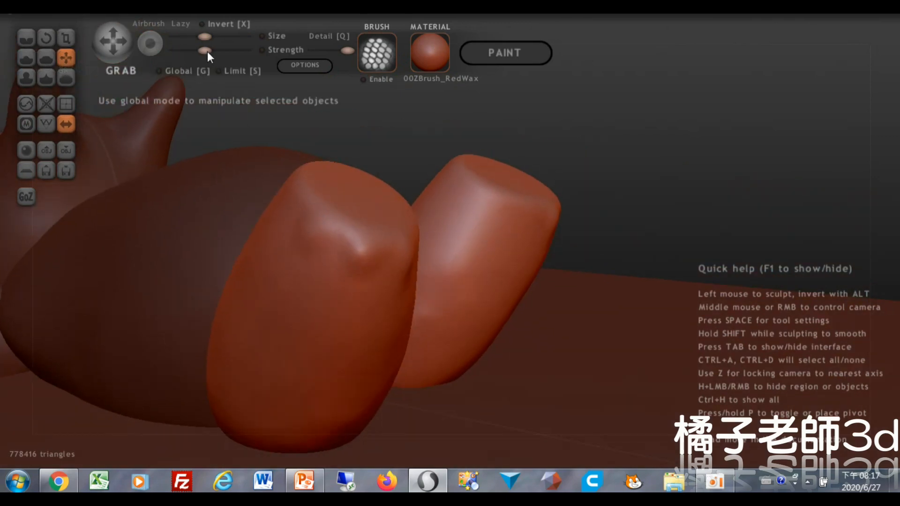
left_click_drag(306, 227, 305, 233)
mouse_move(304, 232)
middle_mouse_down()
mouse_move(274, 215)
mouse_move(266, 192)
mouse_move(278, 240)
mouse_move(227, 217)
mouse_move(245, 258)
middle_mouse_up()
scroll(266, 192, "up", 3)
left_click_drag(245, 257, 240, 255)
middle_click_drag(241, 255, 242, 293)
left_click_drag(314, 261, 307, 267)
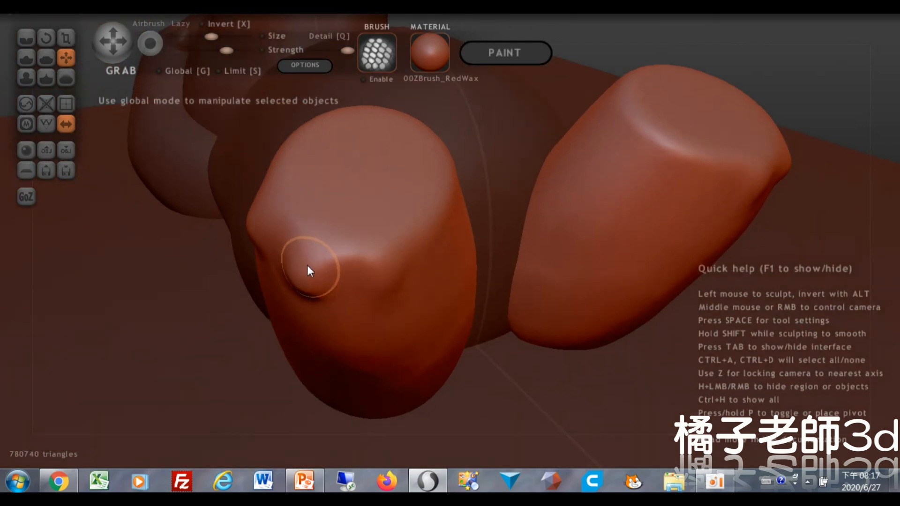
middle_click_drag(307, 267, 374, 264)
left_click_drag(390, 260, 393, 272)
mouse_move(391, 271)
middle_mouse_down()
mouse_move(367, 205)
mouse_move(391, 235)
mouse_move(366, 258)
middle_mouse_up()
Smooth the outer toe and pull its tip outward with the Grab brush.
middle_click_drag(325, 302, 482, 242)
scroll(397, 302, "down", 3)
scroll(483, 242, "up", 4)
middle_click_drag(567, 323, 674, 174)
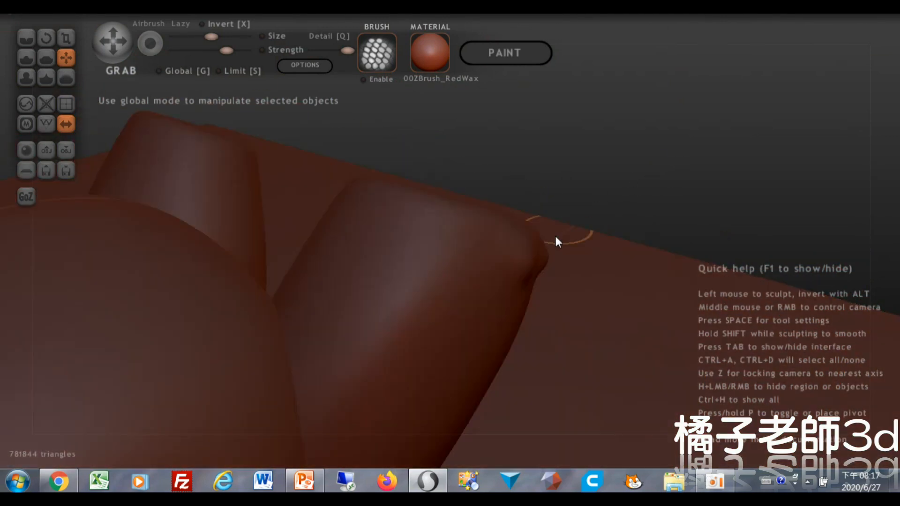
mouse_move(524, 258)
left_mouse_down("shift")
mouse_move(535, 250)
mouse_move(531, 241)
left_mouse_up("shift")
mouse_move(531, 241)
middle_mouse_down()
mouse_move(515, 265)
mouse_move(551, 289)
mouse_move(476, 261)
mouse_move(288, 231)
mouse_move(356, 305)
middle_mouse_up()
left_click_drag(355, 286, 337, 274)
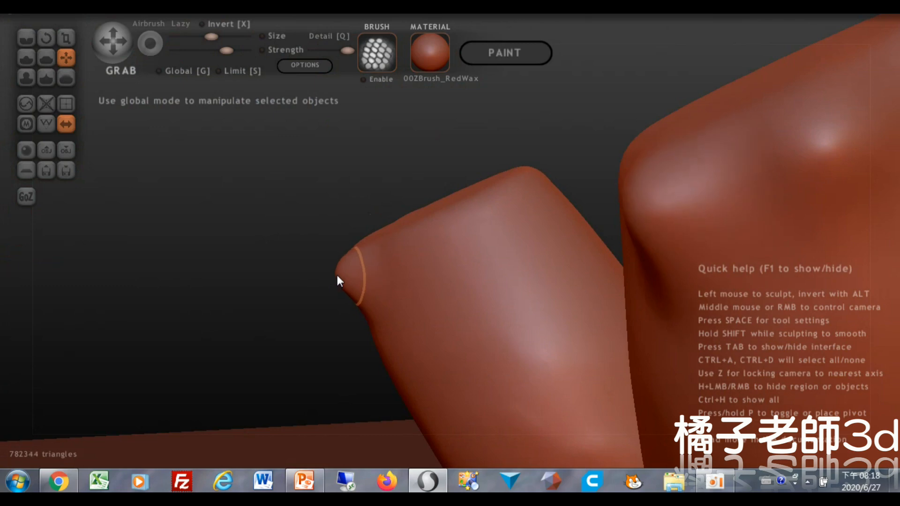
middle_click_drag(340, 274, 456, 260)
Examine the whole reclining figure from the side, the head end and above.
mouse_move(549, 245)
middle_mouse_down()
mouse_move(401, 261)
mouse_move(462, 269)
middle_mouse_up()
mouse_move(404, 414)
middle_mouse_down()
mouse_move(542, 354)
mouse_move(518, 281)
mouse_move(410, 169)
mouse_move(540, 301)
mouse_move(321, 317)
mouse_move(445, 272)
mouse_move(607, 134)
mouse_move(605, 239)
mouse_move(567, 234)
mouse_move(542, 291)
mouse_move(628, 267)
mouse_move(478, 339)
mouse_move(539, 329)
mouse_move(333, 300)
middle_mouse_up()
scroll(324, 304, "up", 3)
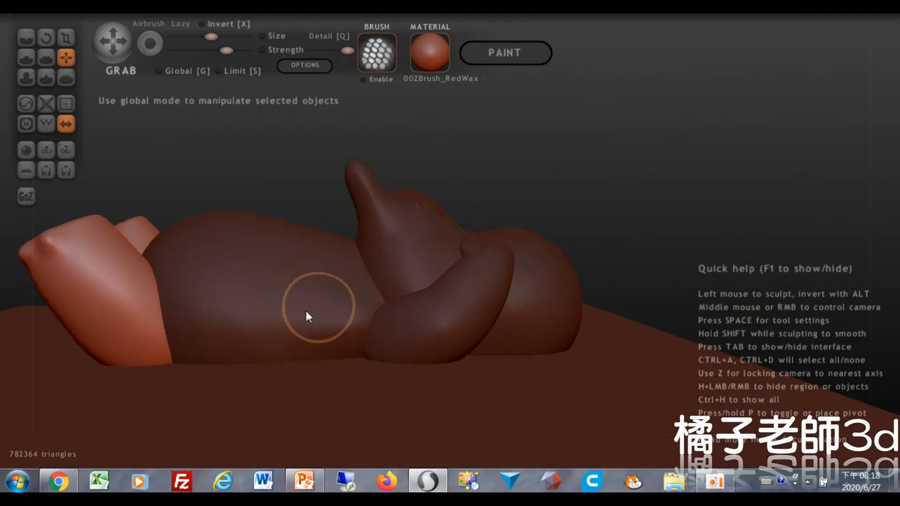
left_click(284, 330)
middle_click_drag(342, 322, 768, 117)
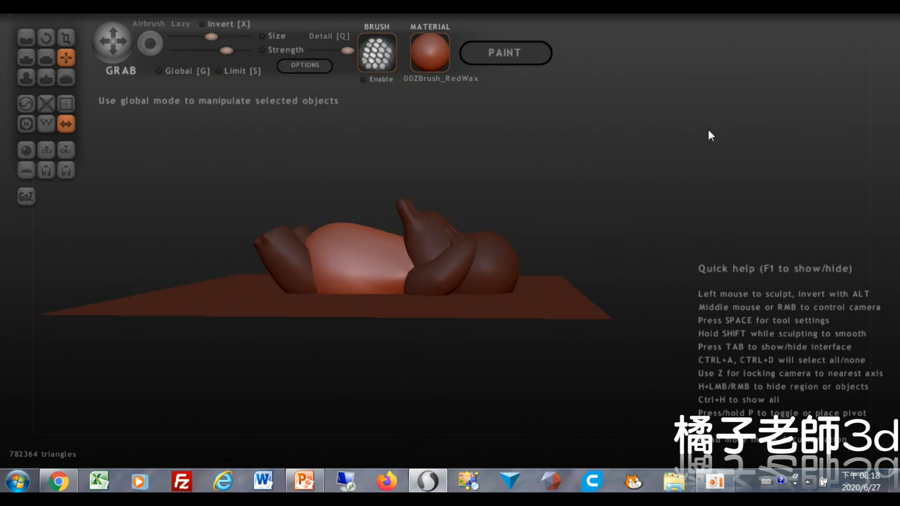
middle_click_drag(615, 184, 642, 177)
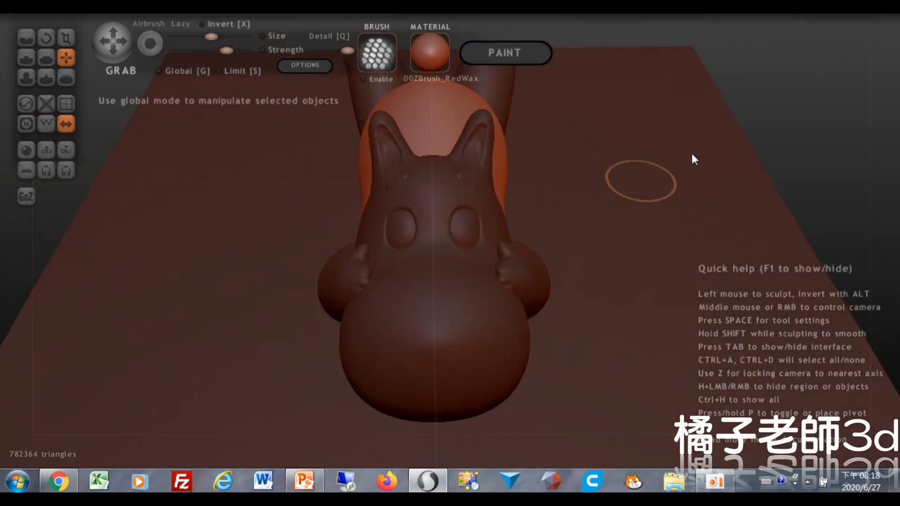
scroll(496, 203, "down", 4)
left_click(765, 144)
scroll(693, 140, "down", 4)
middle_click_drag(607, 134, 470, 113)
scroll(484, 345, "up", 5)
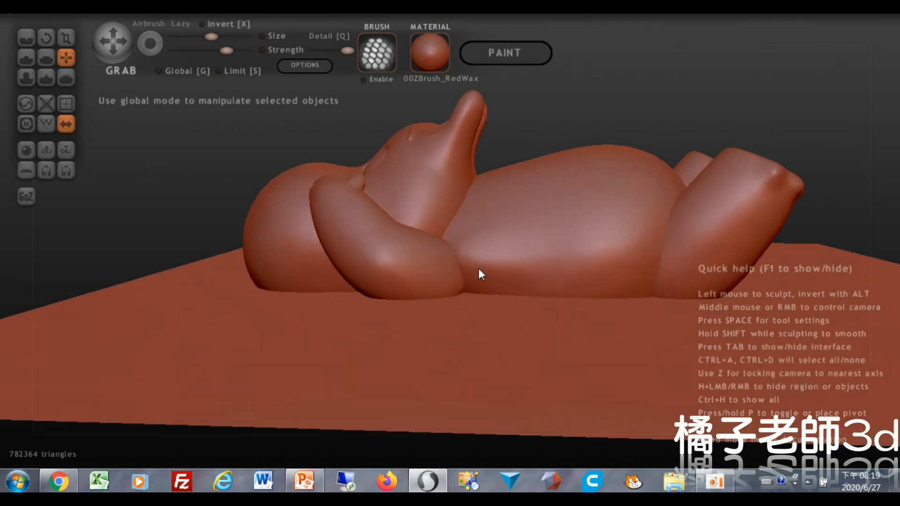
mouse_move(479, 268)
middle_mouse_down()
mouse_move(435, 310)
mouse_move(488, 266)
middle_mouse_up()
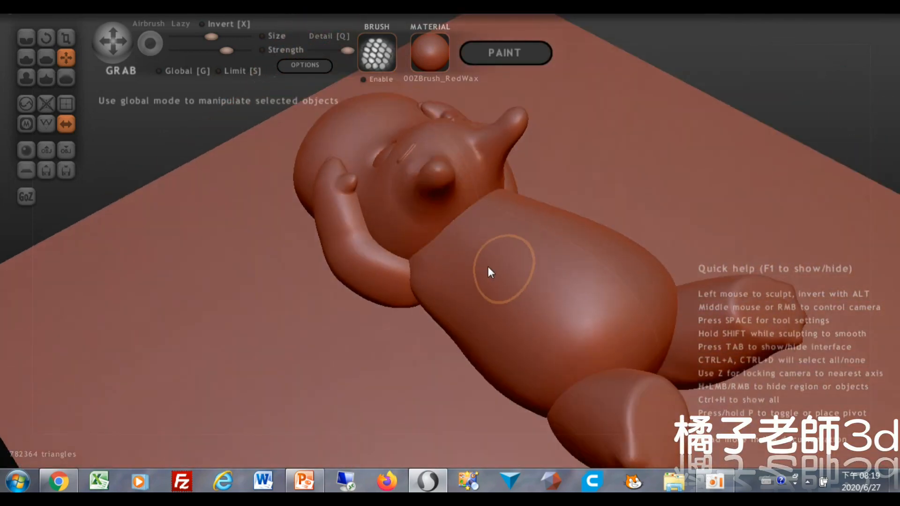
Show the wireframe and smooth the base of the ears and the neck side of the head with a reduced brush.
left_click(46, 123)
scroll(500, 327, "up", 3)
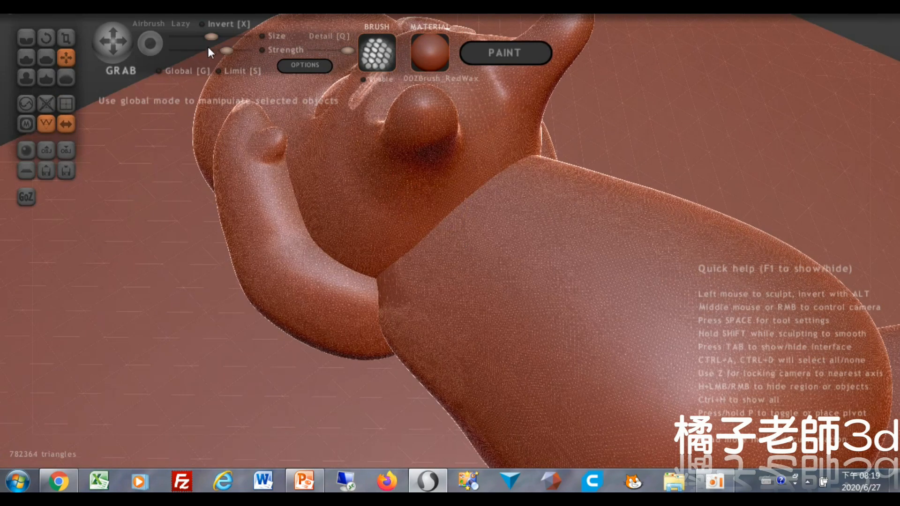
scroll(407, 288, "down", 5)
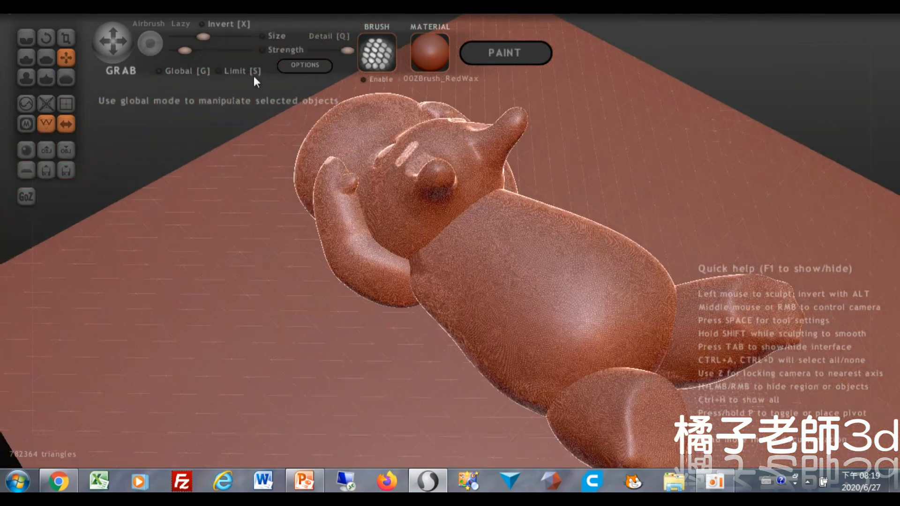
scroll(403, 283, "up", 5)
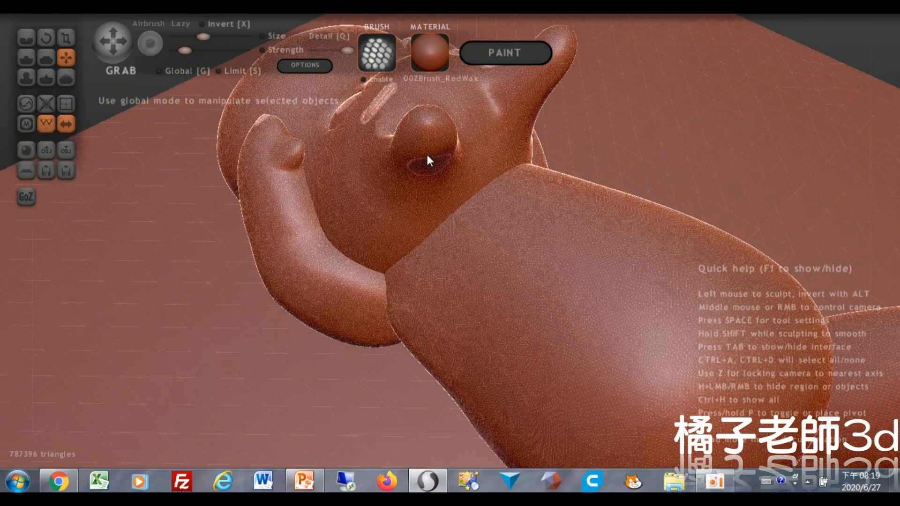
middle_click_drag(432, 163, 477, 204)
left_click_drag(246, 352, 353, 379, "shift")
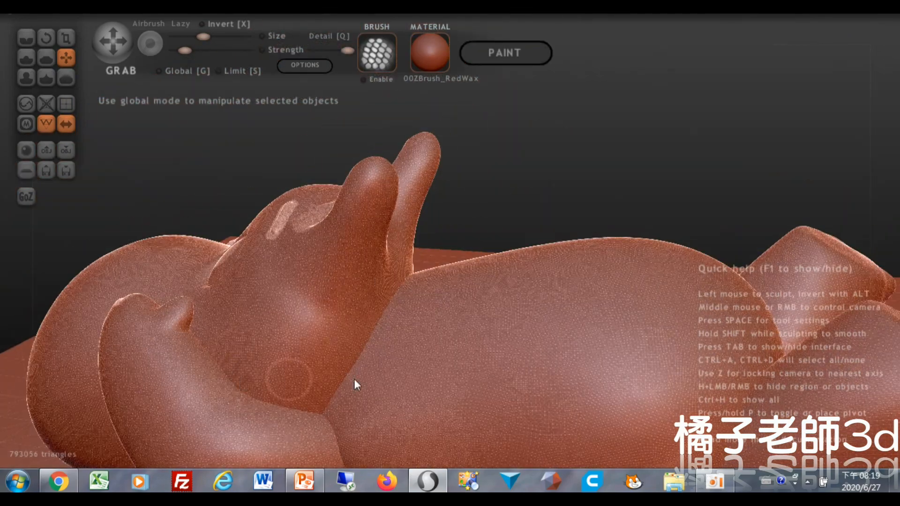
middle_click_drag(406, 382, 417, 252, "alt")
left_click_drag(340, 263, 384, 243, "shift")
scroll(402, 234, "down", 1)
scroll(402, 234, "down", 3)
middle_click_drag(402, 234, 485, 187)
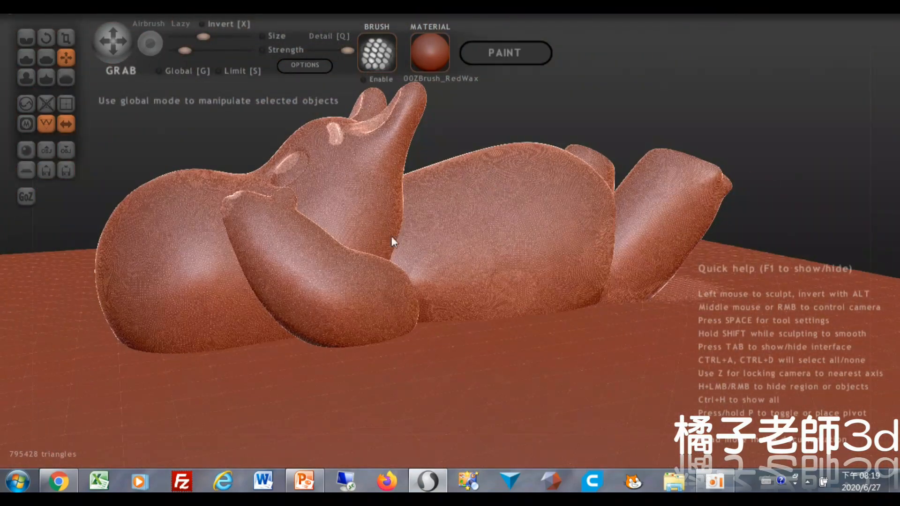
Hide the wireframe, increase the Grab brush's size and strength, and select only the torso.
left_click(46, 124)
left_click(230, 36)
middle_click_drag(361, 302, 473, 304)
scroll(478, 328, "up", 5)
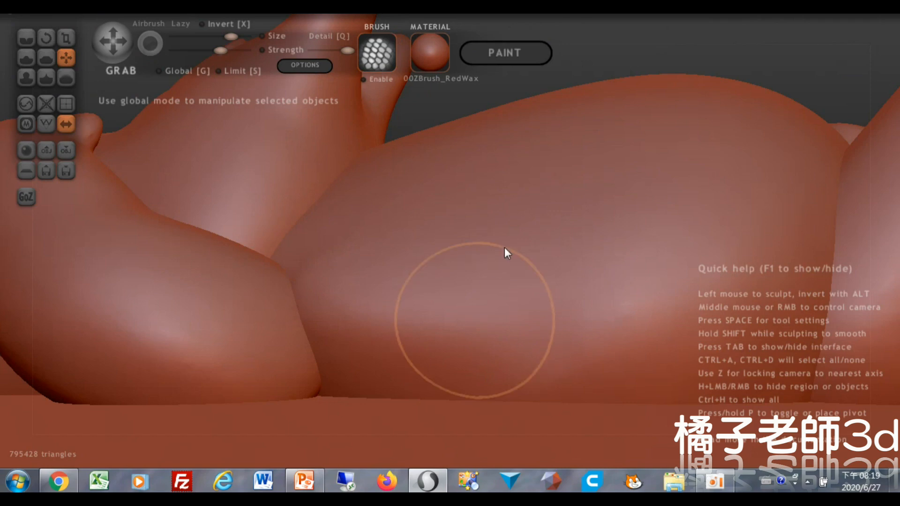
left_click(739, 74, "ctrl")
left_click(408, 296, "ctrl")
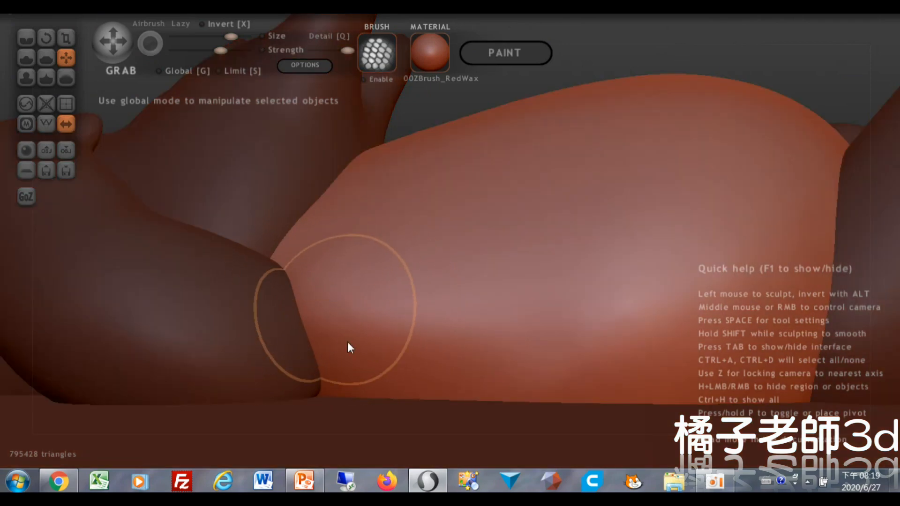
Reshape the torso's side where it meets the arm and head with the large Grab brush.
scroll(531, 161, "down", 5)
middle_click_drag(531, 159, 543, 354)
scroll(525, 93, "up", 8)
middle_click_drag(406, 280, 431, 150, "alt")
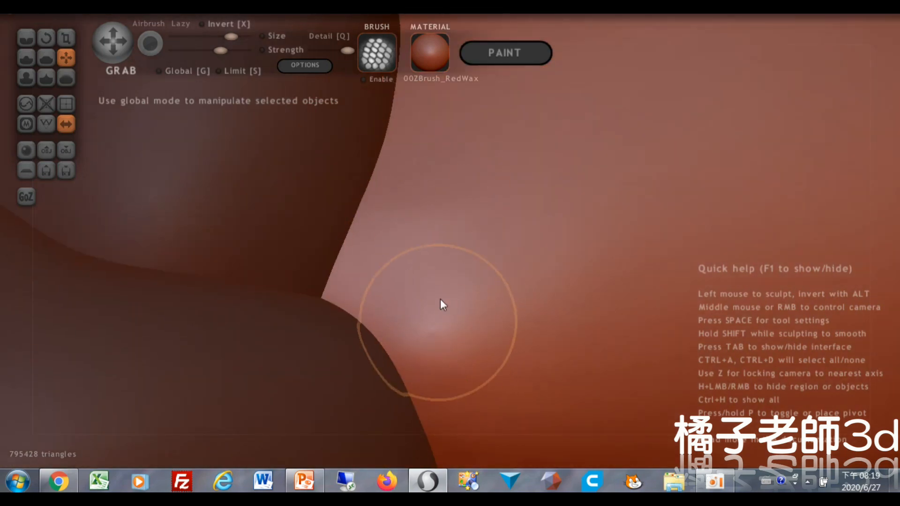
scroll(547, 349, "down", 5)
middle_click_drag(539, 345, 429, 252)
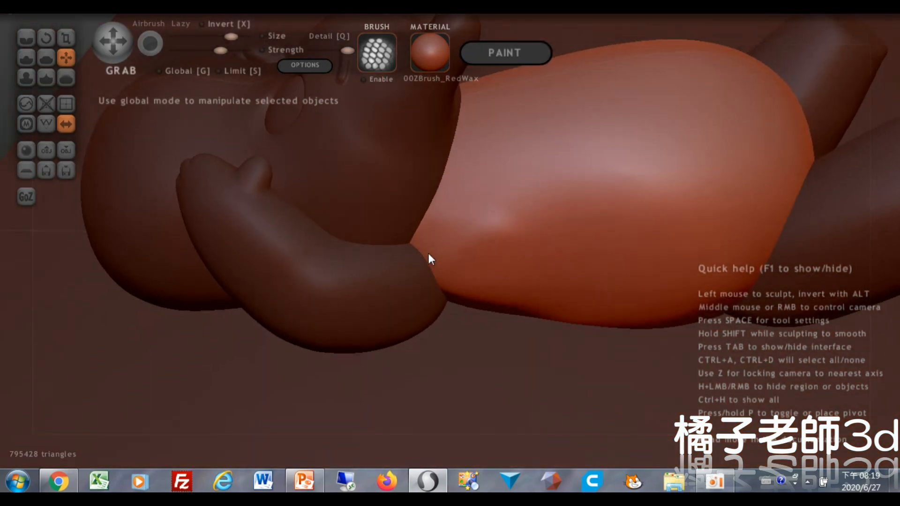
scroll(536, 271, "up", 3)
mouse_move(620, 166)
middle_mouse_down()
mouse_move(413, 171)
mouse_move(447, 257)
mouse_move(386, 249)
middle_mouse_up()
scroll(386, 249, "down", 5)
middle_click_drag(490, 162, 499, 314)
middle_click_drag(588, 305, 427, 232)
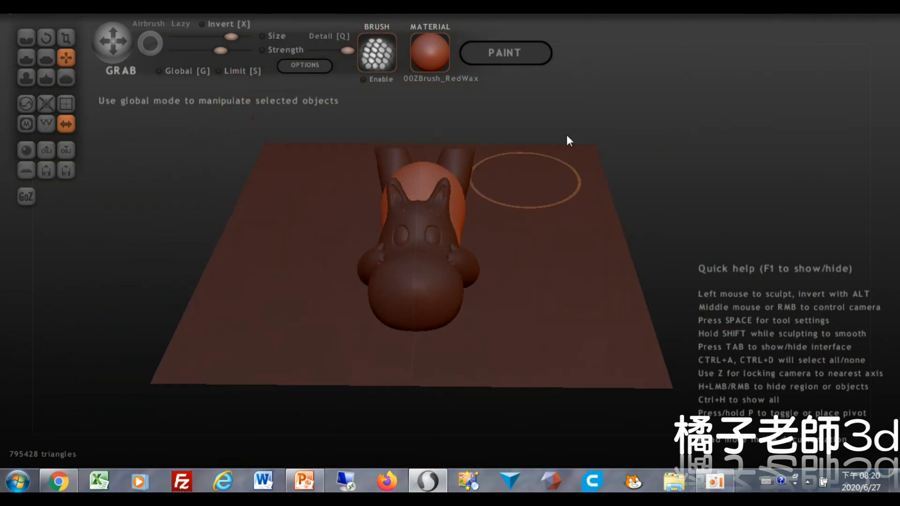
Save the sculpture over the existing file 嚕嚕米-2.sc1.
left_click(73, 171)
left_click(423, 310)
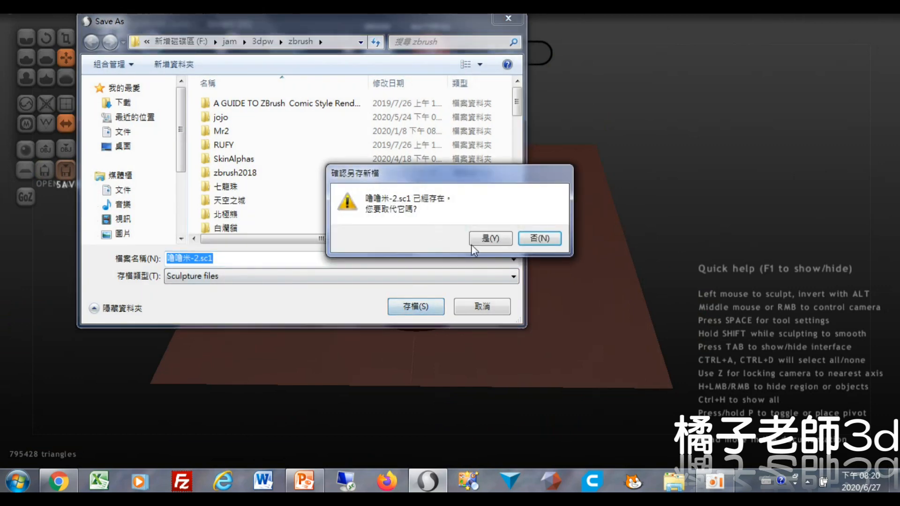
left_click(485, 239)
Select only the eyeballs and delete them from the head's eye sockets.
scroll(414, 258, "up", 5)
left_click(811, 160, "ctrl")
left_click(462, 192, "ctrl")
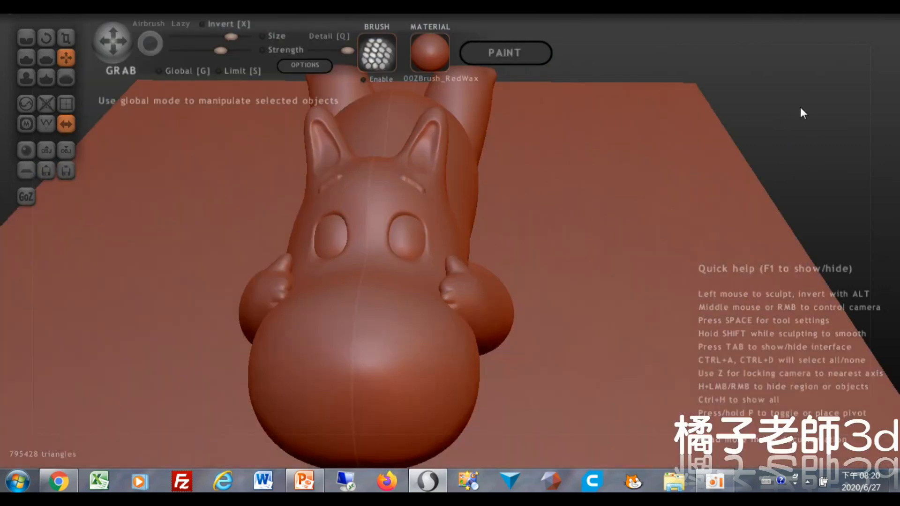
left_click(802, 111, "ctrl")
left_click(408, 238, "ctrl")
key("Delete")
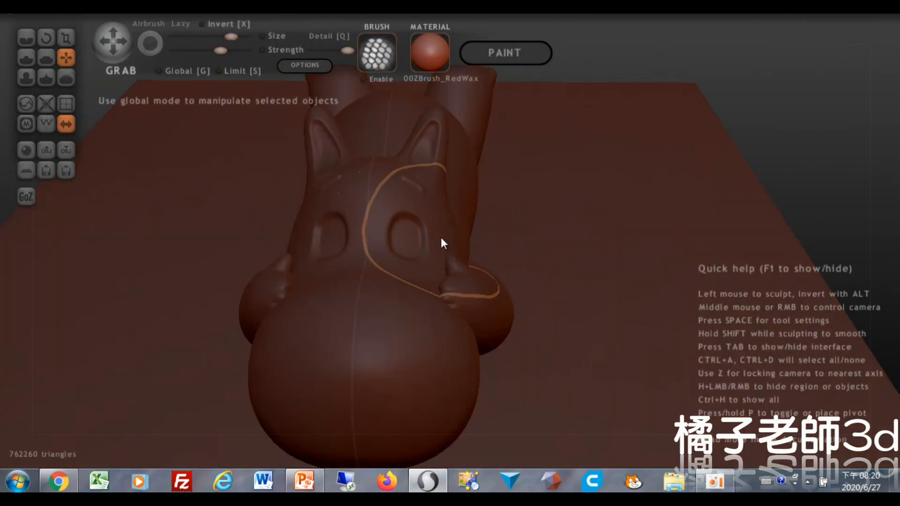
Undo the deletion of the eyeballs and select all objects of the scene again.
left_click(392, 245, "ctrl")
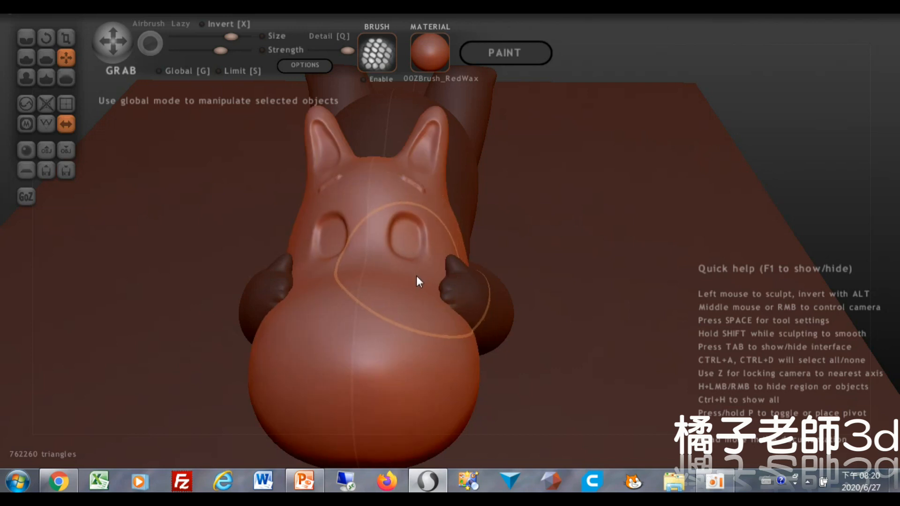
left_click(416, 274, "ctrl")
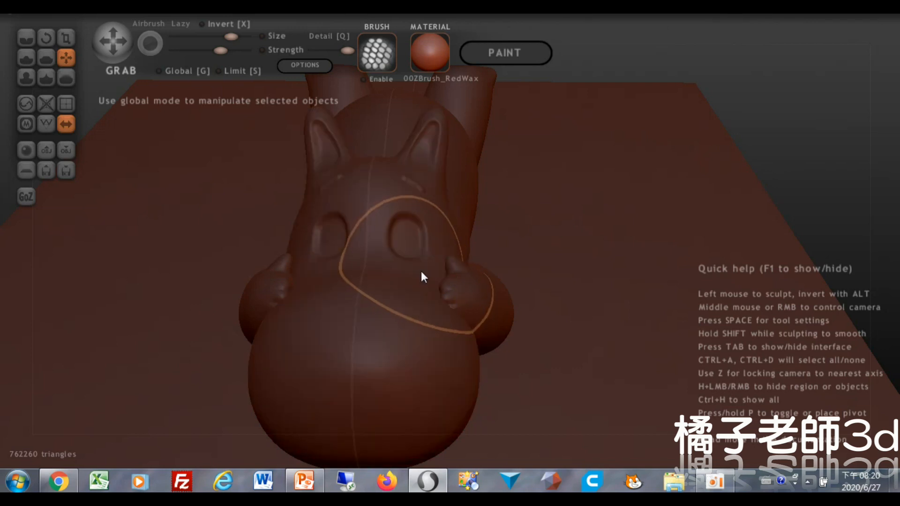
key("ctrl+z")
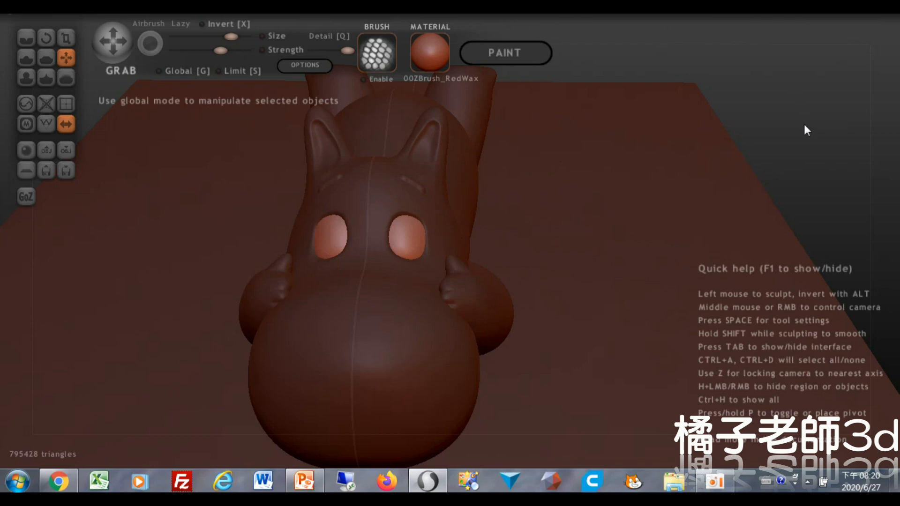
left_click(799, 113, "ctrl")
mouse_move(606, 131)
middle_mouse_down()
mouse_move(446, 230)
mouse_move(535, 91)
mouse_move(481, 201)
mouse_move(446, 184)
mouse_move(656, 181)
mouse_move(691, 110)
mouse_move(626, 157)
mouse_move(609, 155)
mouse_move(566, 205)
mouse_move(542, 200)
mouse_move(532, 113)
mouse_move(527, 226)
mouse_move(508, 257)
middle_mouse_up()
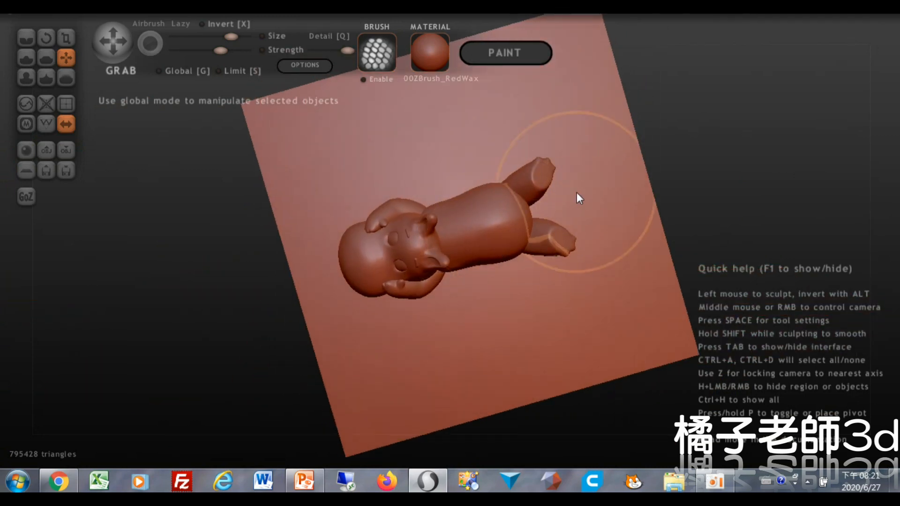
Save the sculpture again over its existing scene file.
left_click(70, 171)
left_click(412, 305)
left_click(487, 237)
Select only the ground plane beneath the character and delete it.
middle_click_drag(384, 180, 689, 130)
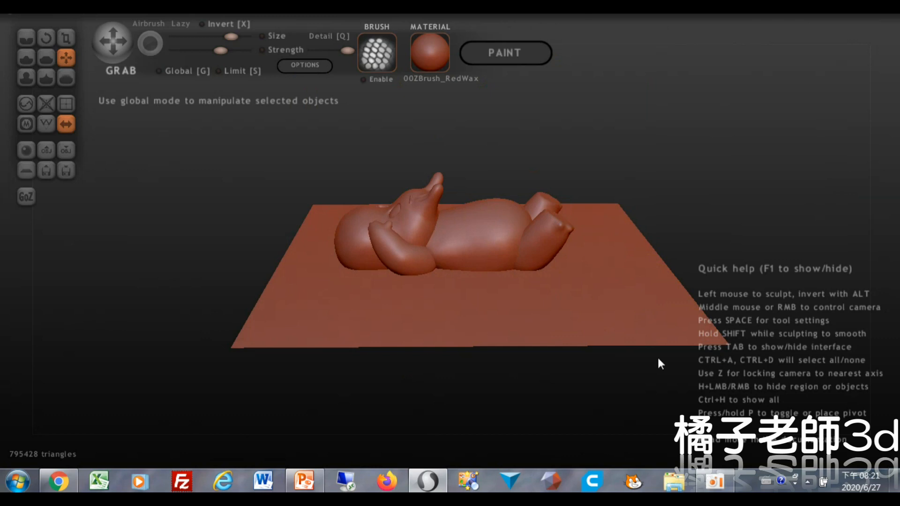
key("ctrl+d")
left_click(608, 343, "ctrl")
key("Delete")
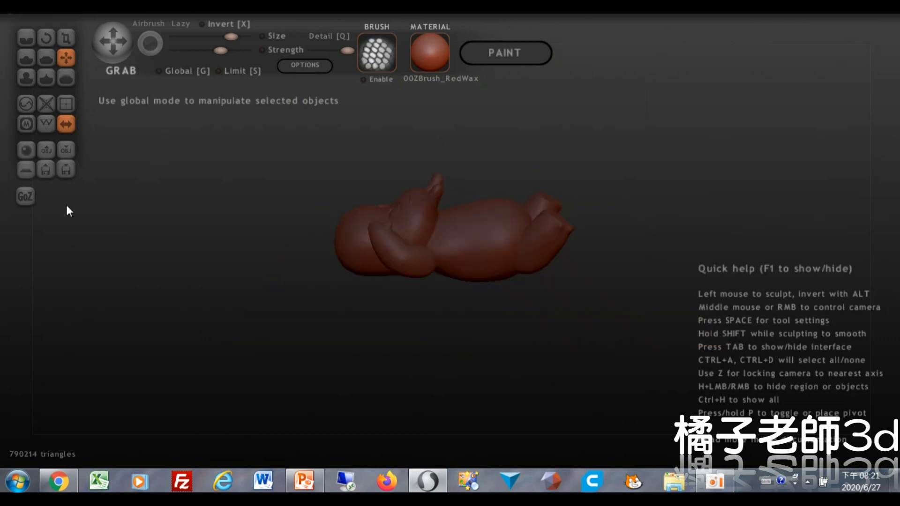
Export the character as a Wavefront OBJ file named 嚕嚕米-2 in the zbrush folder.
left_click(67, 151)
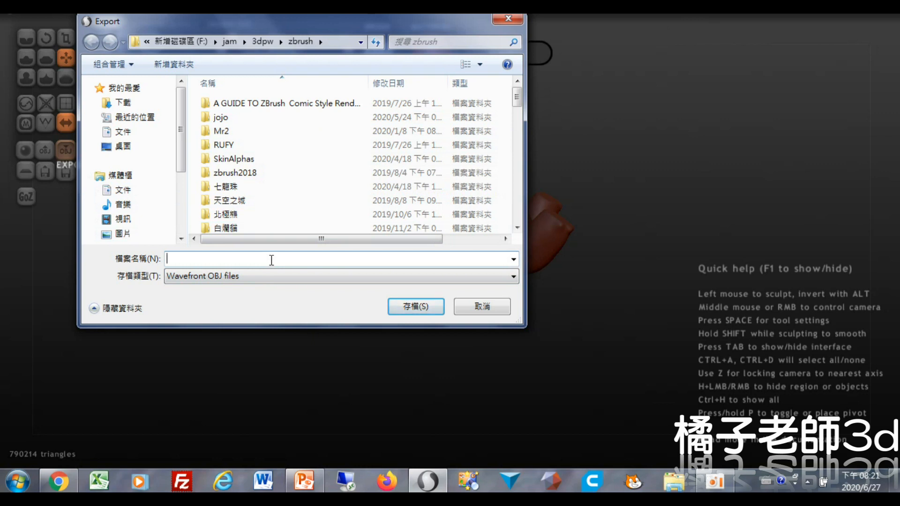
key("ctrl+space")
type("嚕嚕米-2")
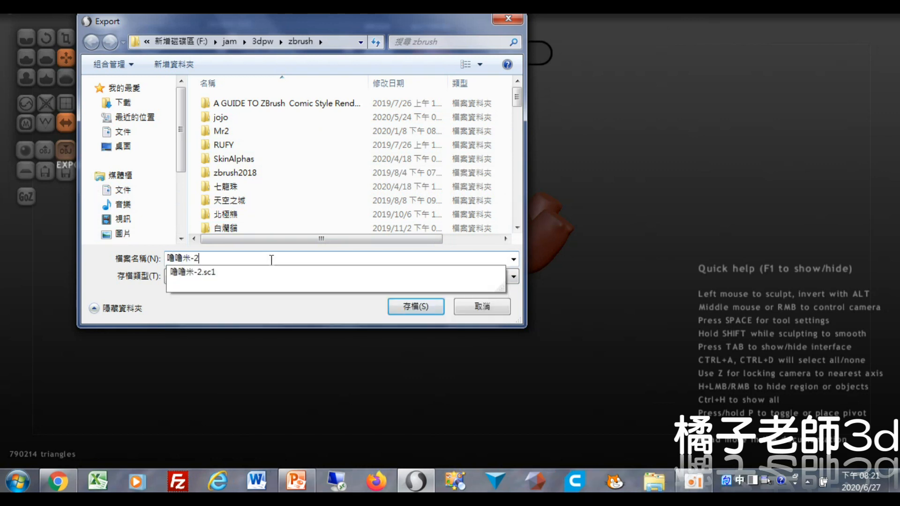
left_click(415, 305)
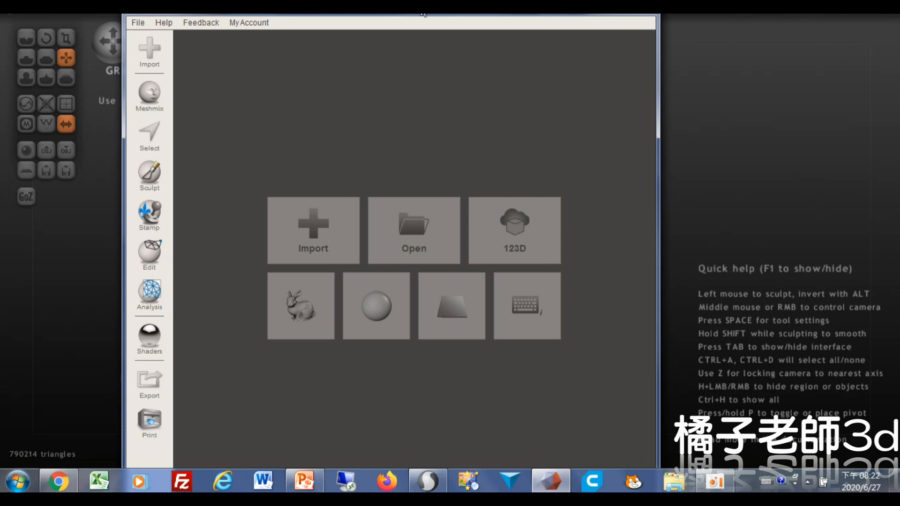
Switch to Meshmixer and import the exported character mesh 嚕嚕米-2.obj from the zbrush folder.
left_click(299, 258)
left_click(351, 46)
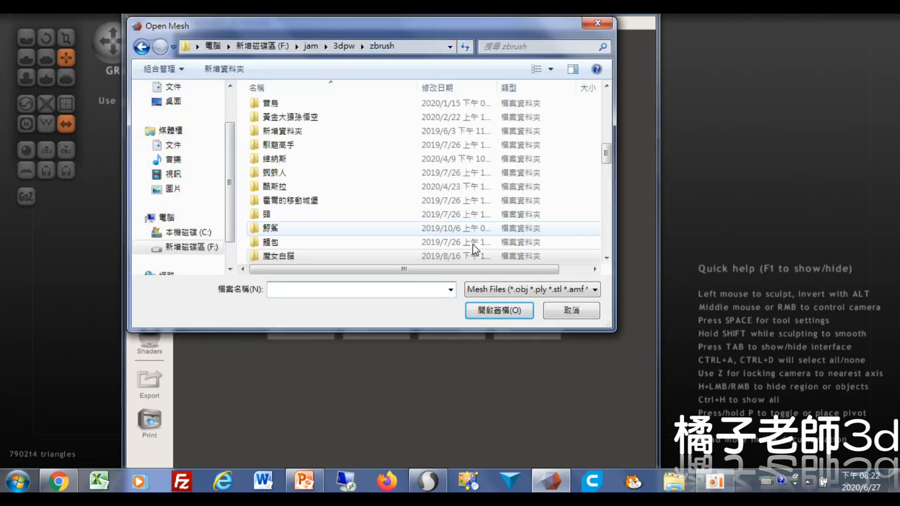
scroll(592, 185, "down", 10)
scroll(591, 184, "down", 10)
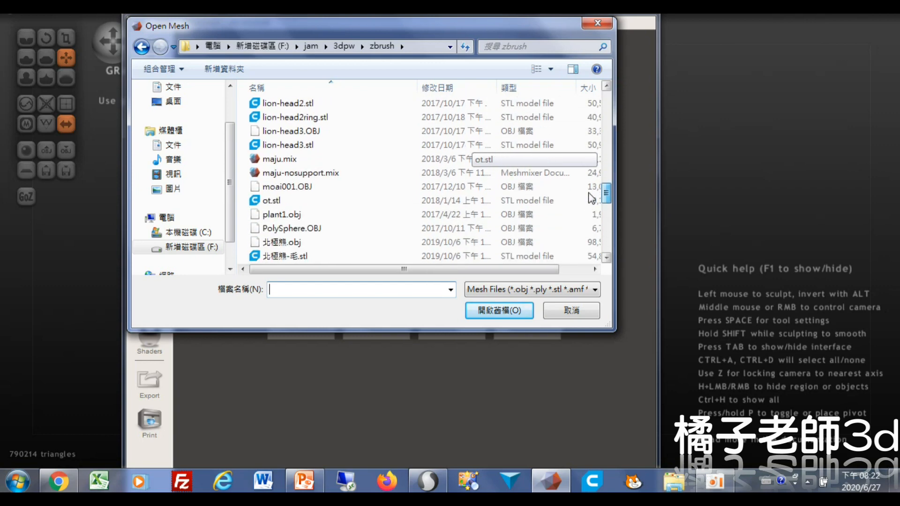
double_click(281, 241)
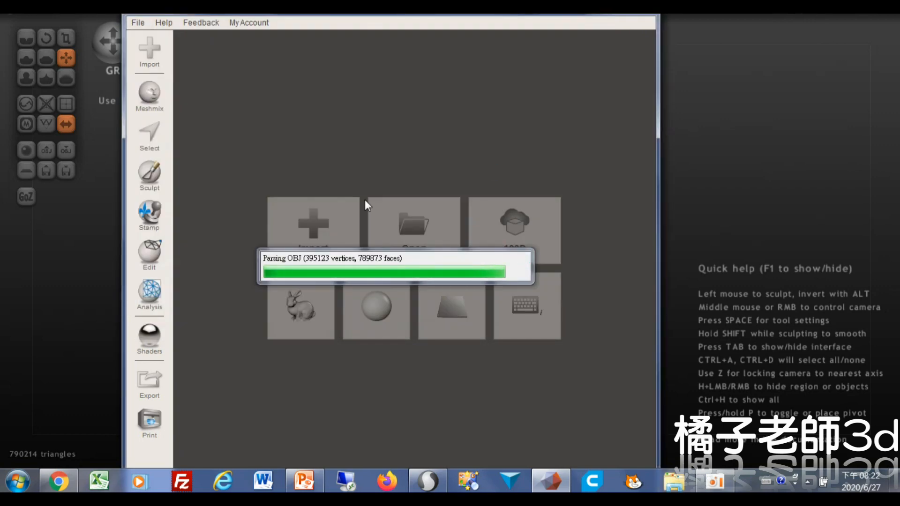
Start a Plane Cut that discards the half below, and lower the cutting plane to just above the character's underside.
right_click_drag(496, 266, 384, 246)
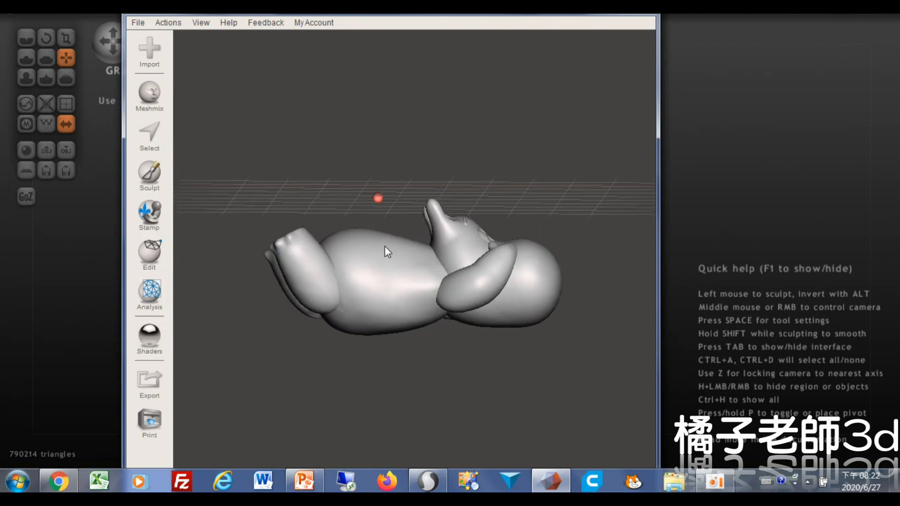
left_click(149, 253)
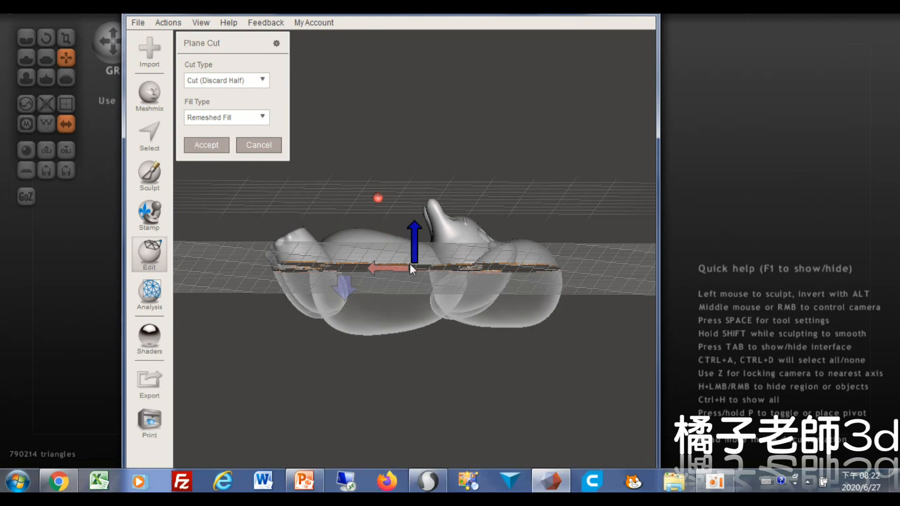
left_click_drag(409, 273, 409, 258)
mouse_move(507, 191)
right_mouse_down()
mouse_move(342, 365)
mouse_move(516, 207)
right_mouse_up()
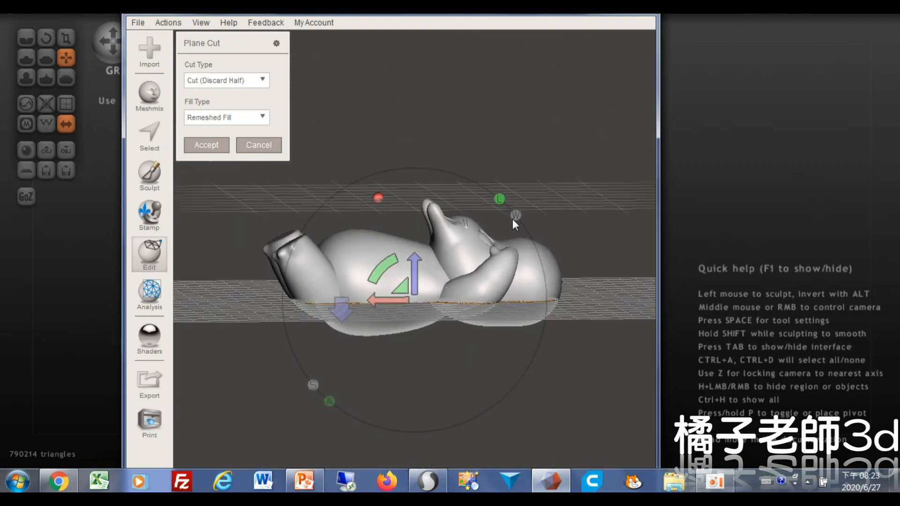
scroll(431, 305, "up", 5)
left_click_drag(416, 289, 412, 291)
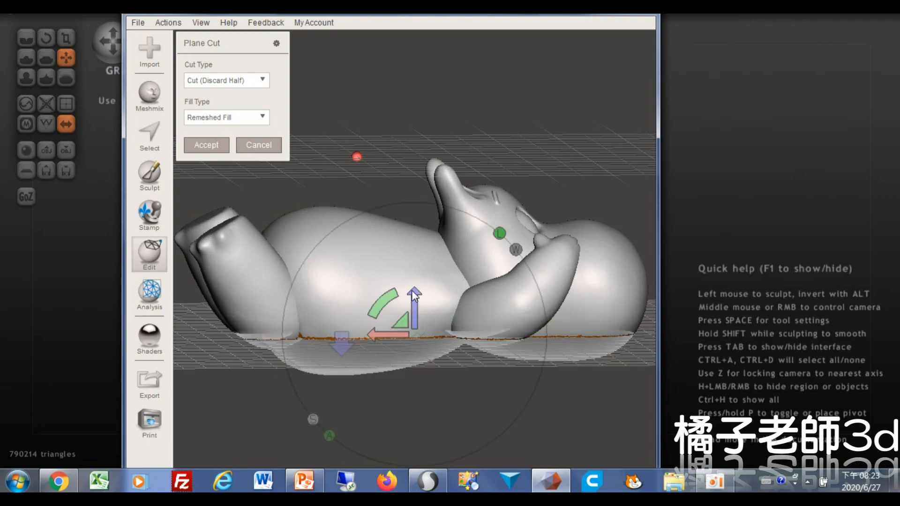
Fine-tune the cutting plane so it crosses the legs, torso, arms and head, and apply the cut with Remeshed Fill.
right_click_drag(482, 284, 414, 285)
left_click_drag(414, 281, 414, 283)
right_click_drag(499, 255, 415, 266)
left_click_drag(414, 266, 415, 263)
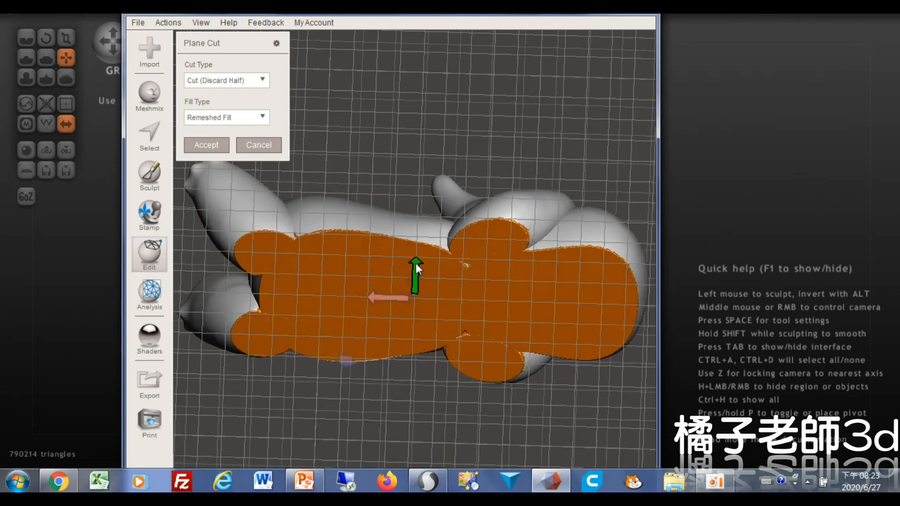
right_click_drag(453, 281, 415, 291)
right_click_drag(501, 184, 353, 239)
key("Return")
Export the flat-bottomed mesh under the name 嚕嚕米-2 to the zbrush folder.
left_click(137, 22)
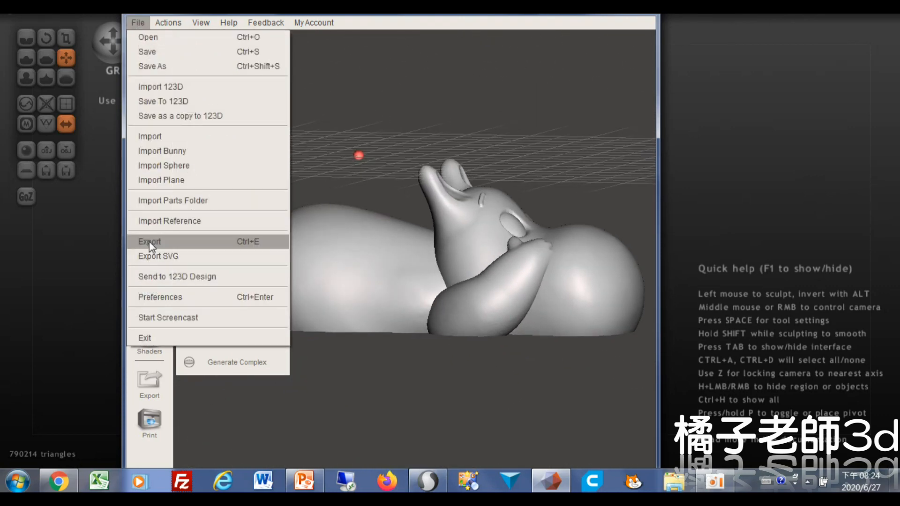
left_click(147, 239)
left_click(313, 46)
scroll(276, 211, "down", 2)
double_click(285, 201)
type("x")
key("BackSpace")
key("ctrl+space")
type("嚕嚕米-2")
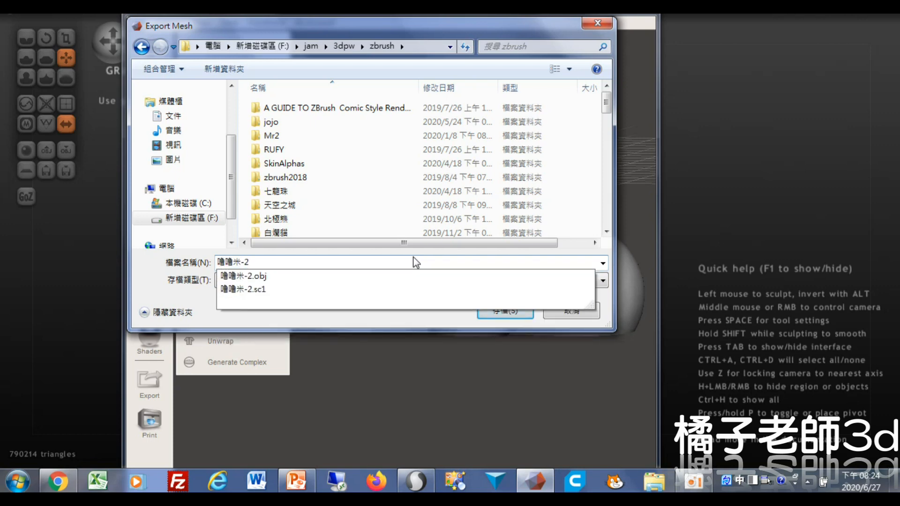
left_click(493, 307)
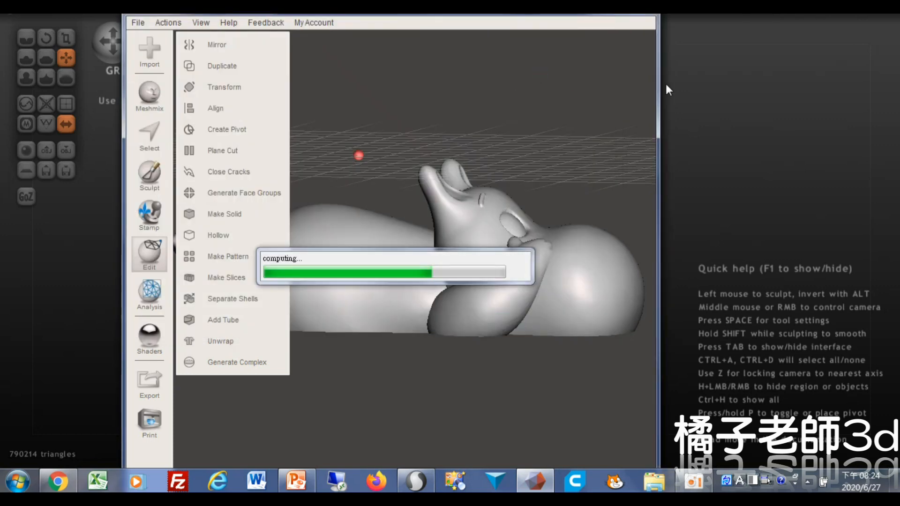
left_click(692, 487)
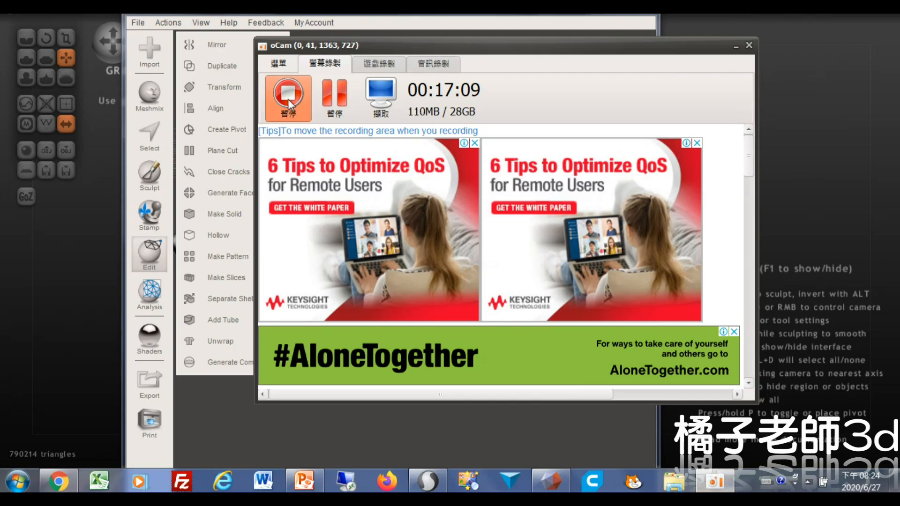